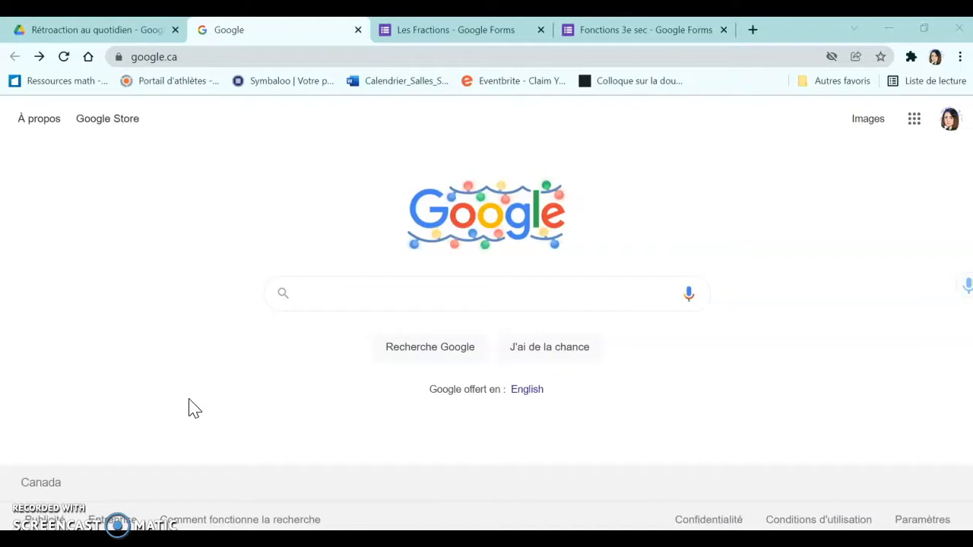
Open Google Drive from the Google home page.
click(911, 127)
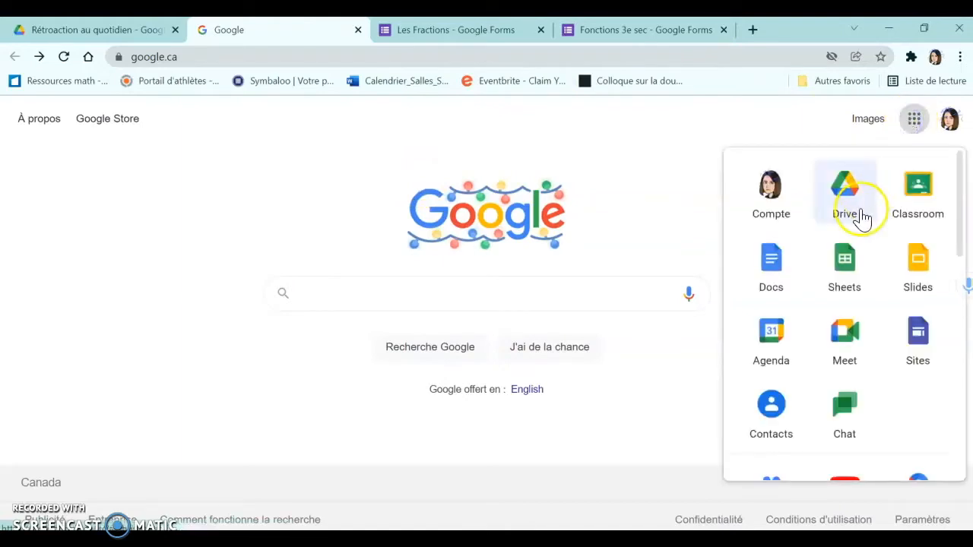
click(847, 214)
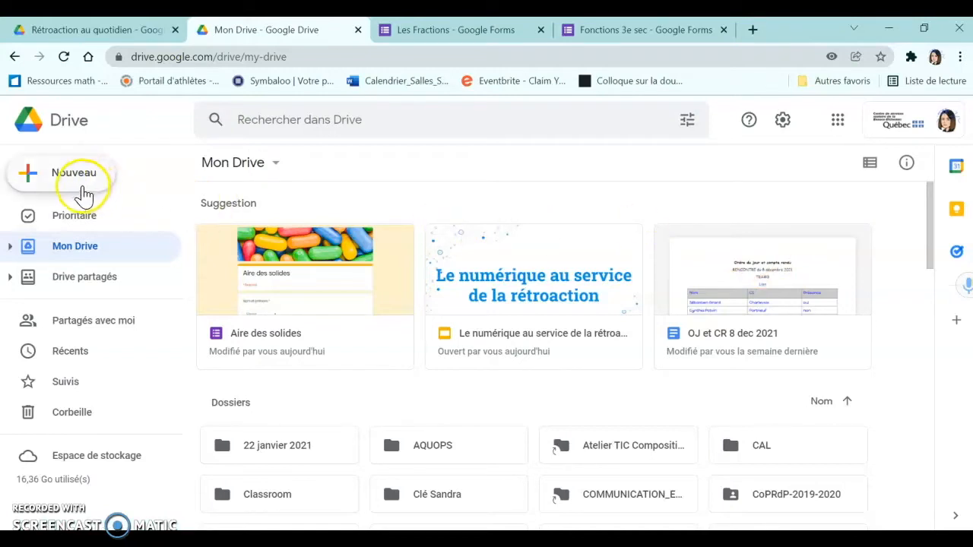
click(54, 175)
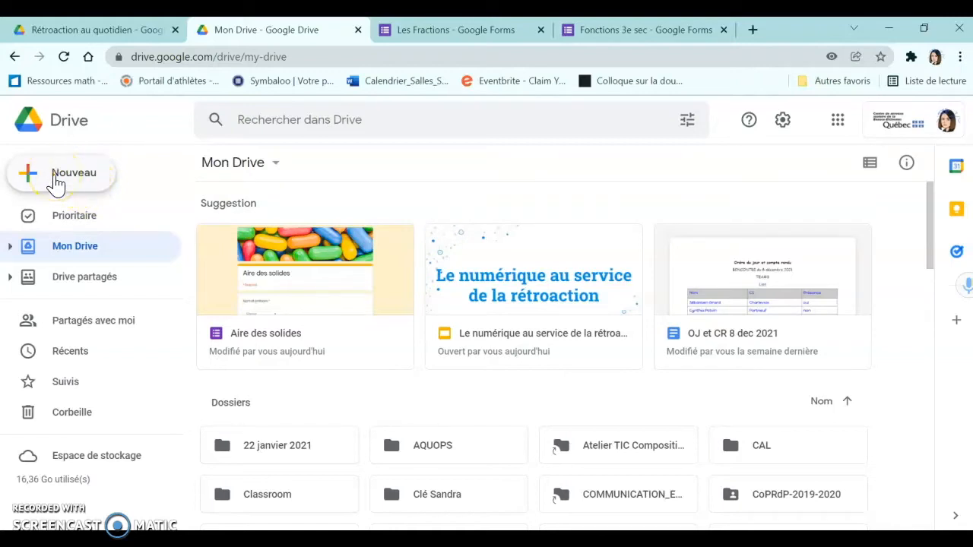
click(57, 181)
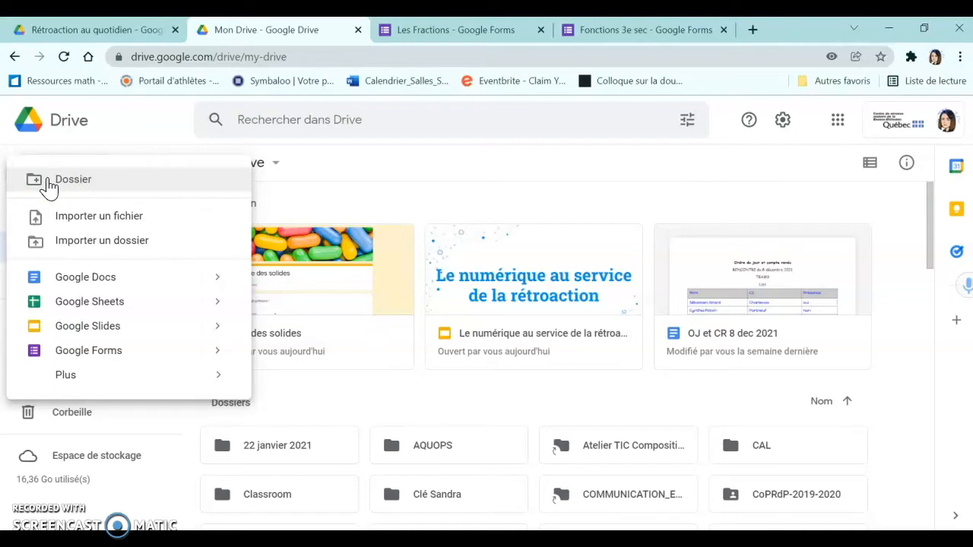
click(456, 183)
Open the "Rétroaction au quotidien" folder in Mon Drive and go into the teacher's own group subfolder.
scroll(693, 416, down, 4)
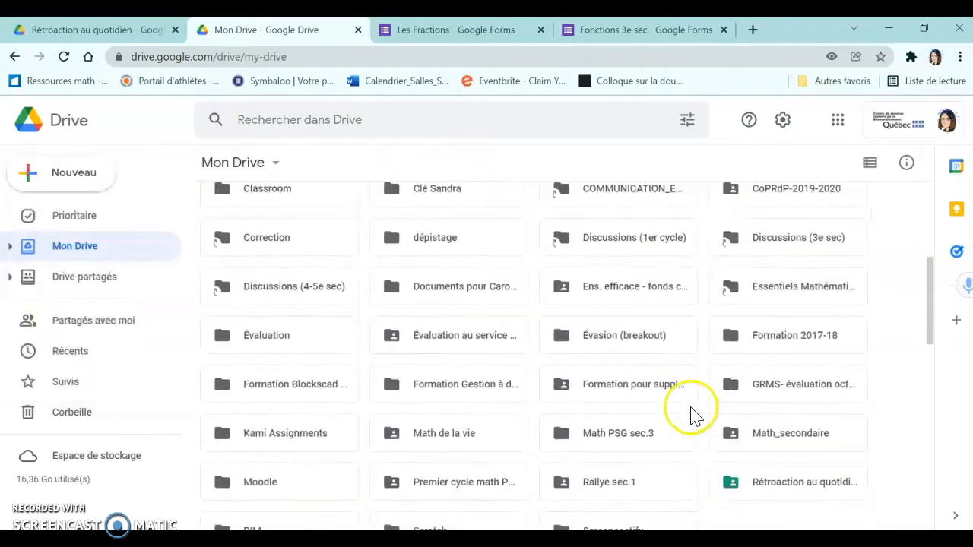
scroll(694, 417, down, 1)
double_click(808, 410)
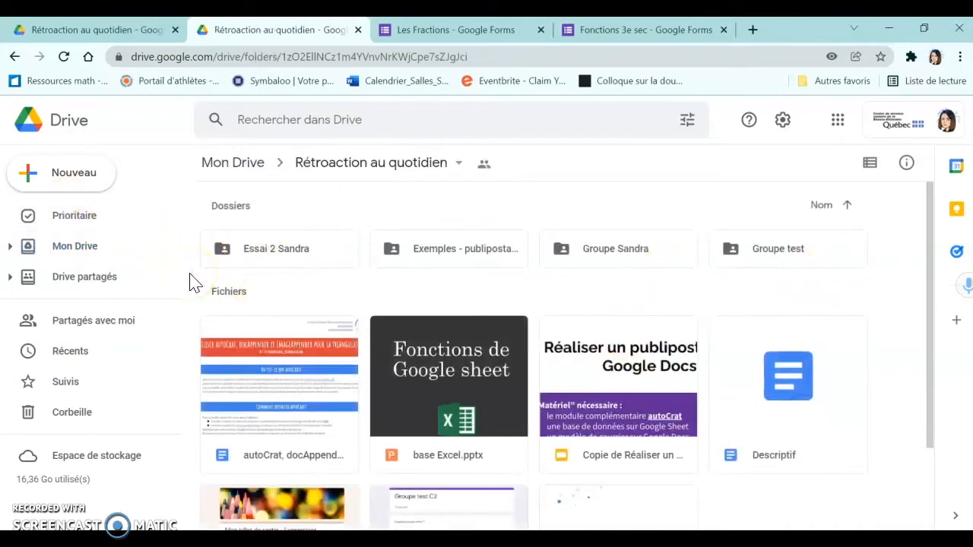
click(75, 180)
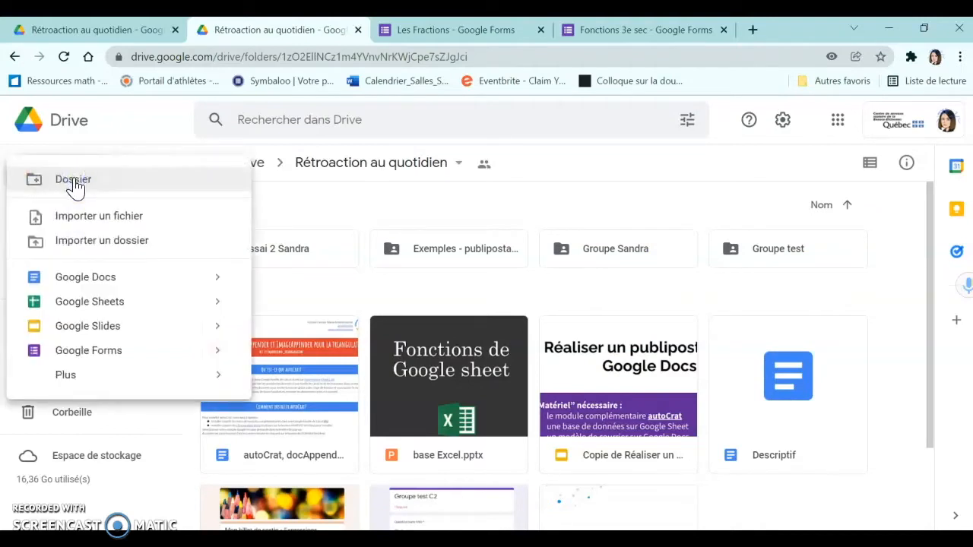
click(640, 256)
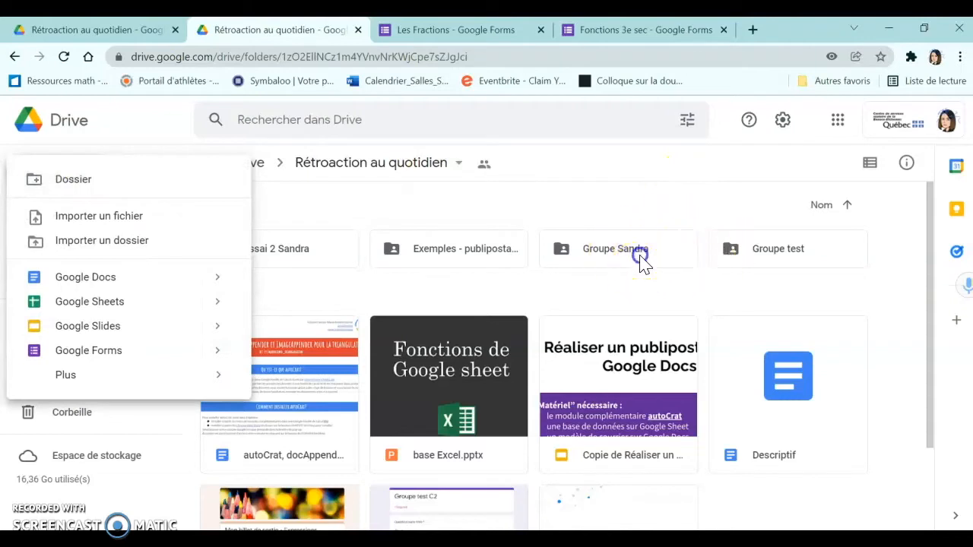
click(640, 256)
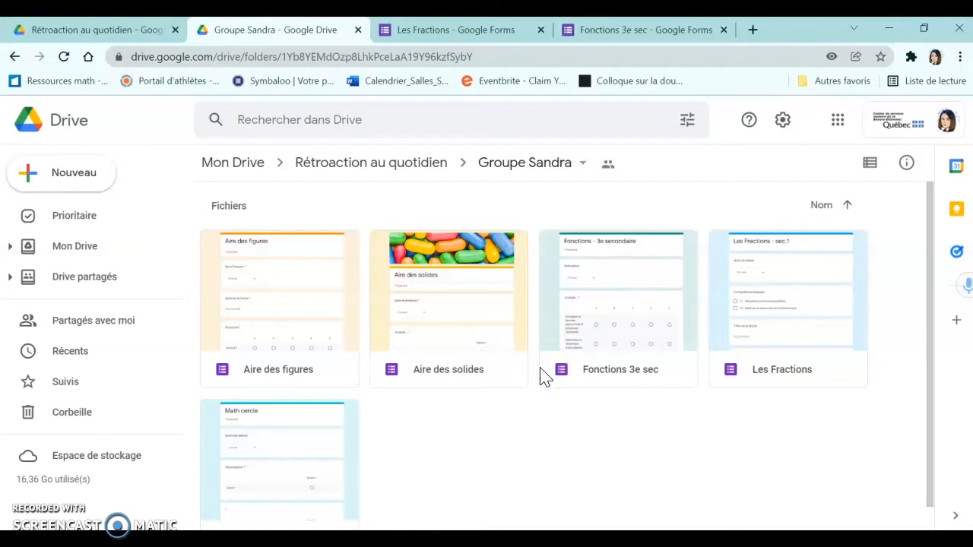
Create a new blank Google Forms form in the current group folder.
click(68, 181)
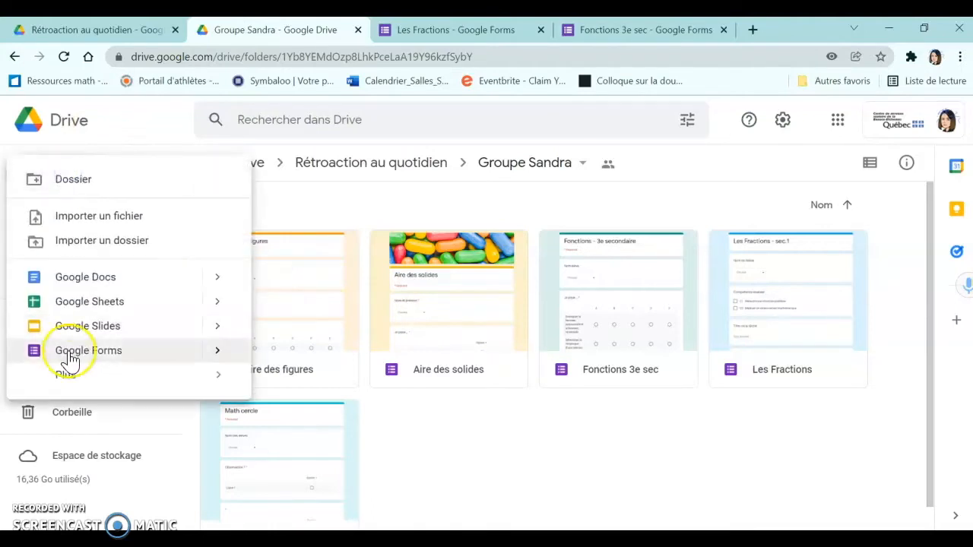
click(69, 352)
click(600, 353)
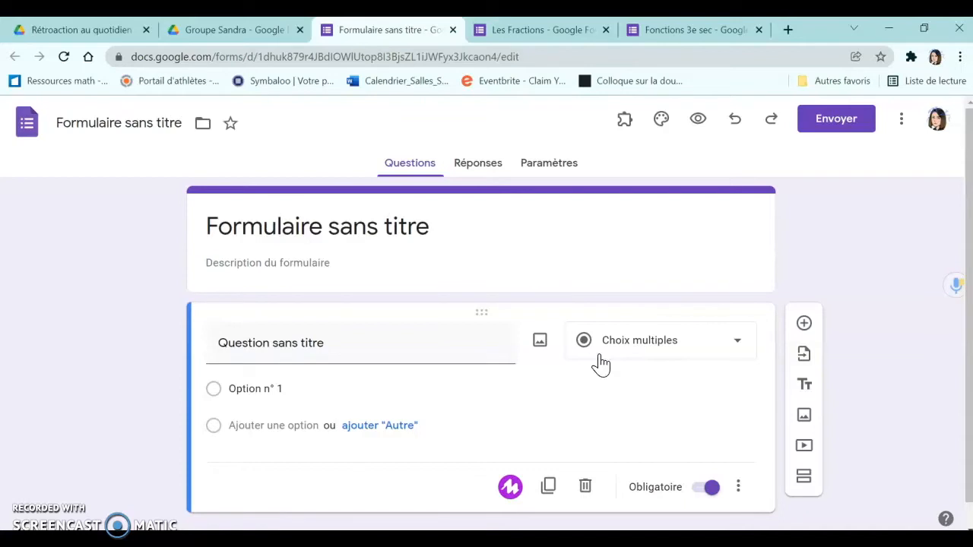
Name the form file "Le terrain de Jean" and apply the same name to the form's title.
click(84, 124)
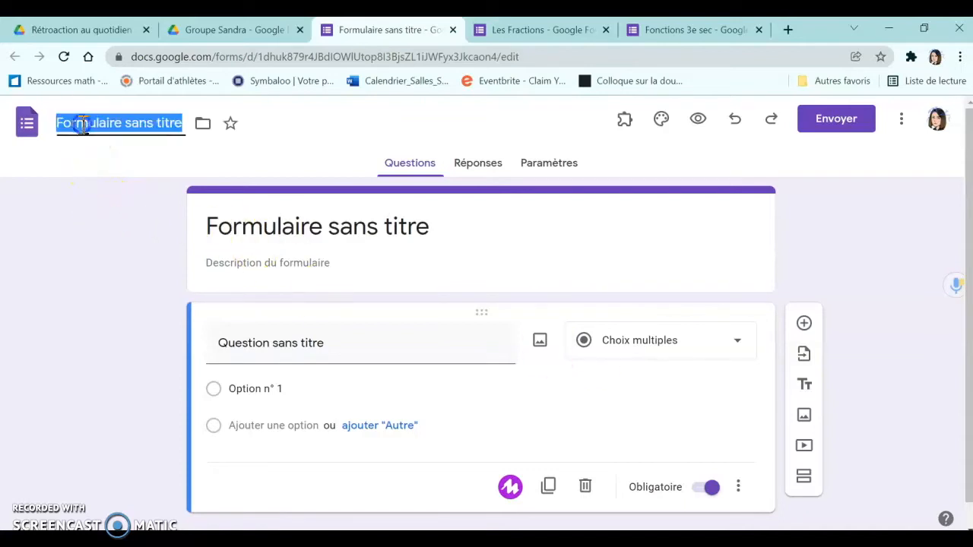
text(Le ta)
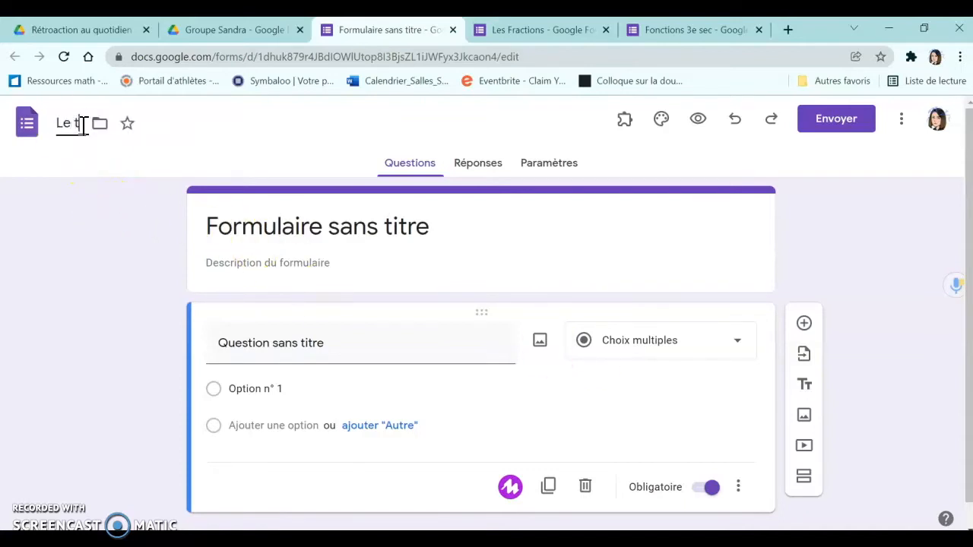
text(rrain)
key(BackSpace)
key(BackSpace)
key(BackSpace)
key(BackSpace)
key(BackSpace)
key(BackSpace)
text(erra)
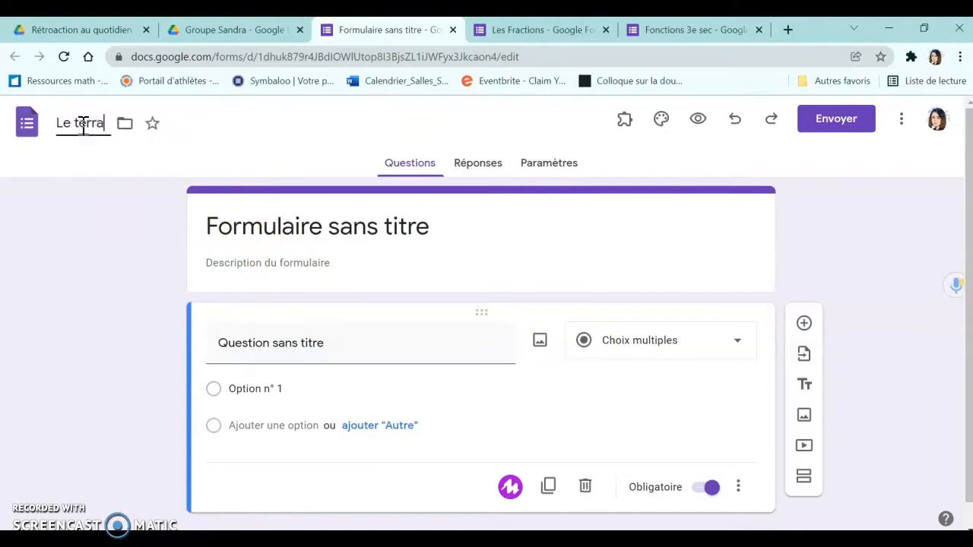
text(in de Jean)
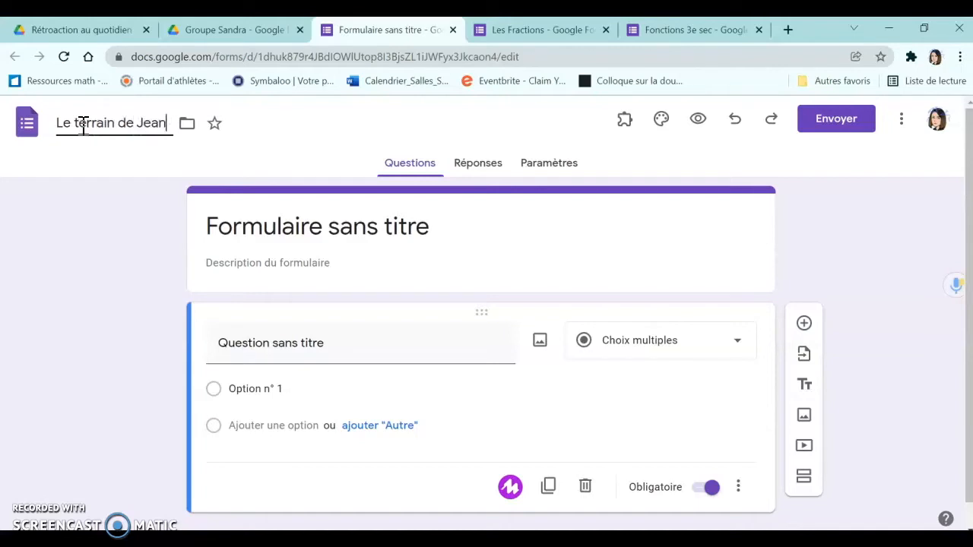
click(283, 226)
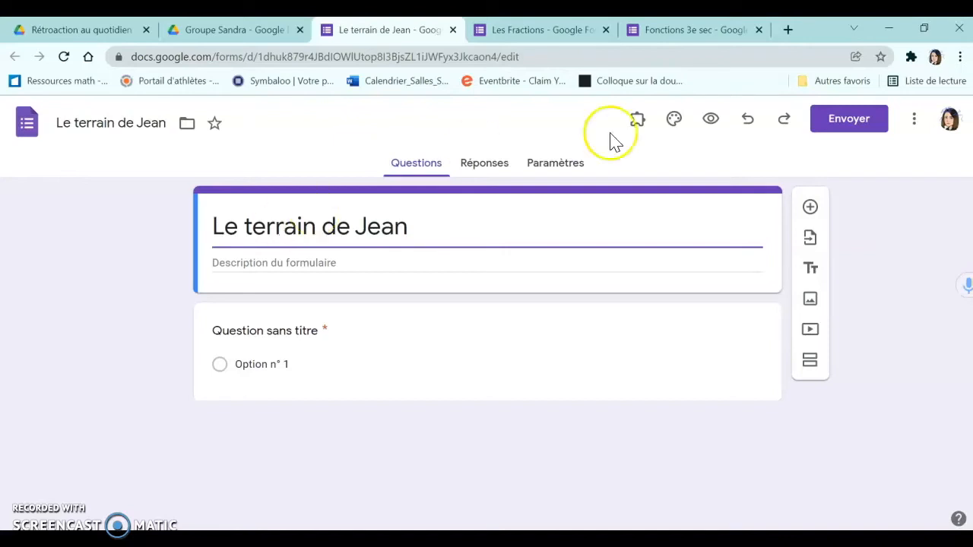
Set the theme colour to Rouge orangé #ff5722 and insert the chemistry flasks header image from the Travail et école themes.
click(674, 122)
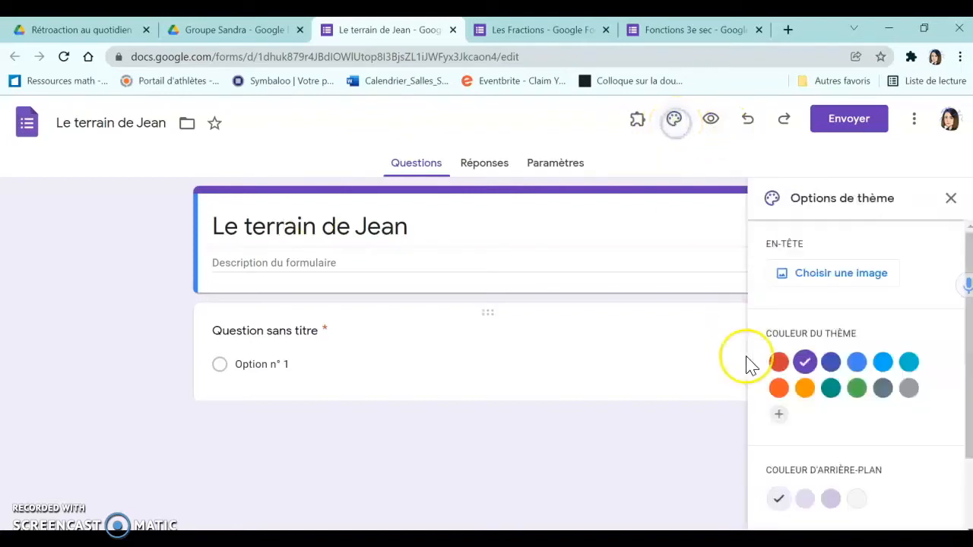
click(778, 387)
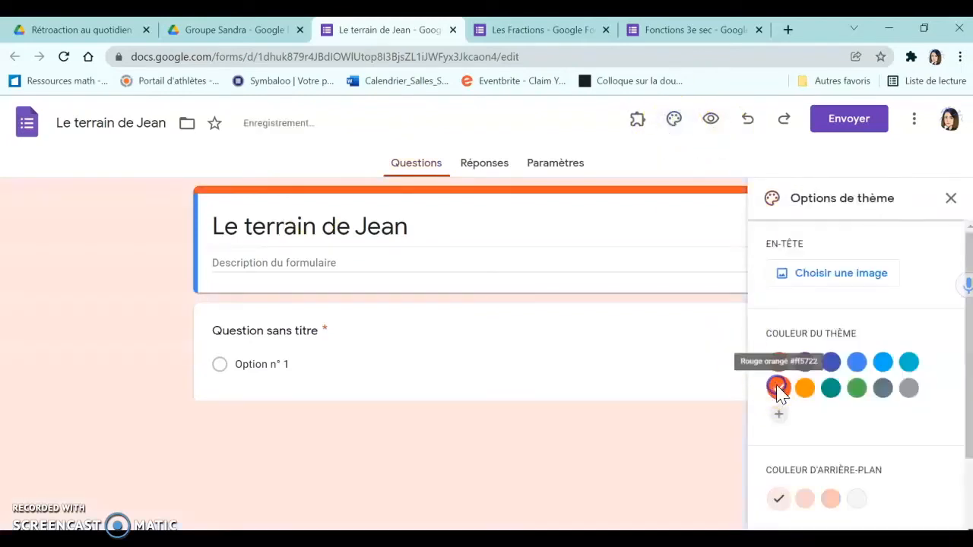
click(822, 290)
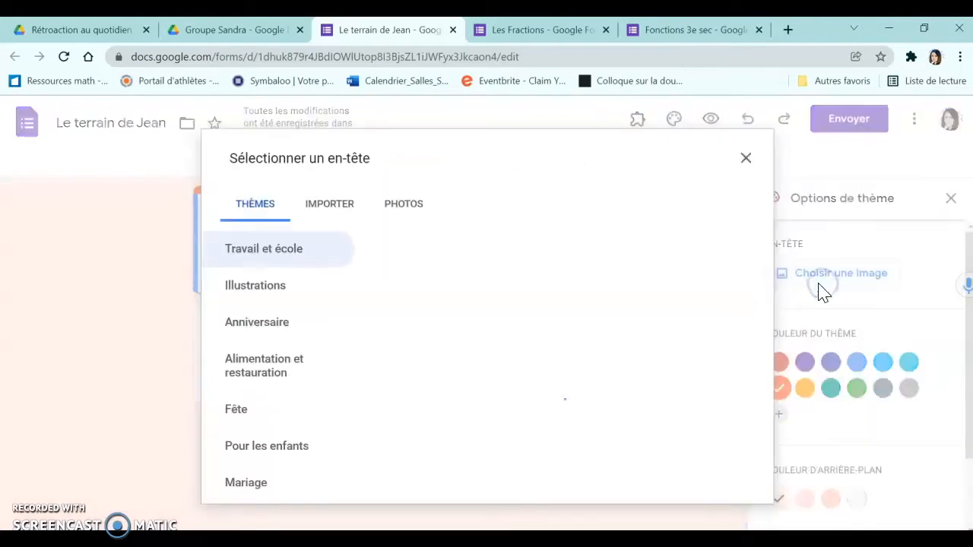
scroll(615, 357, down, 3)
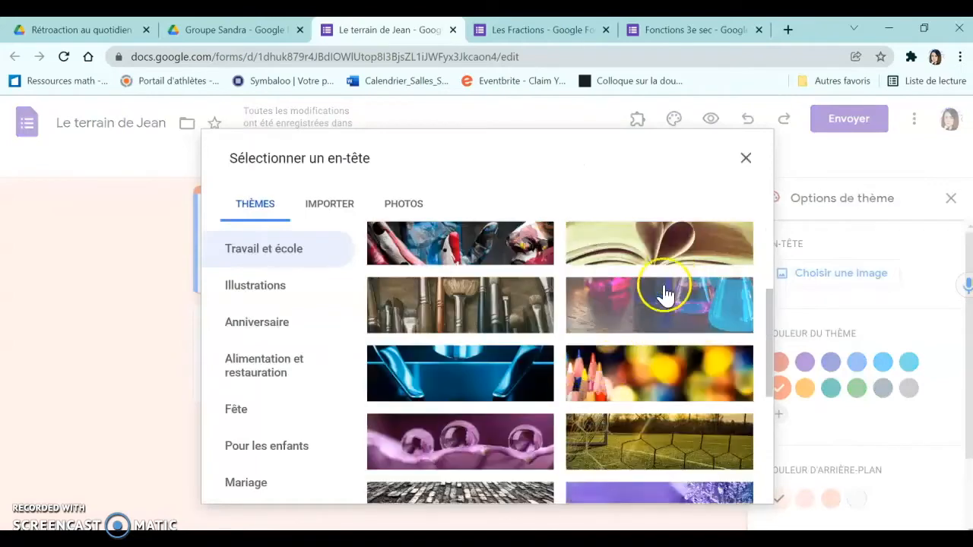
scroll(659, 323, down, 3)
click(690, 424)
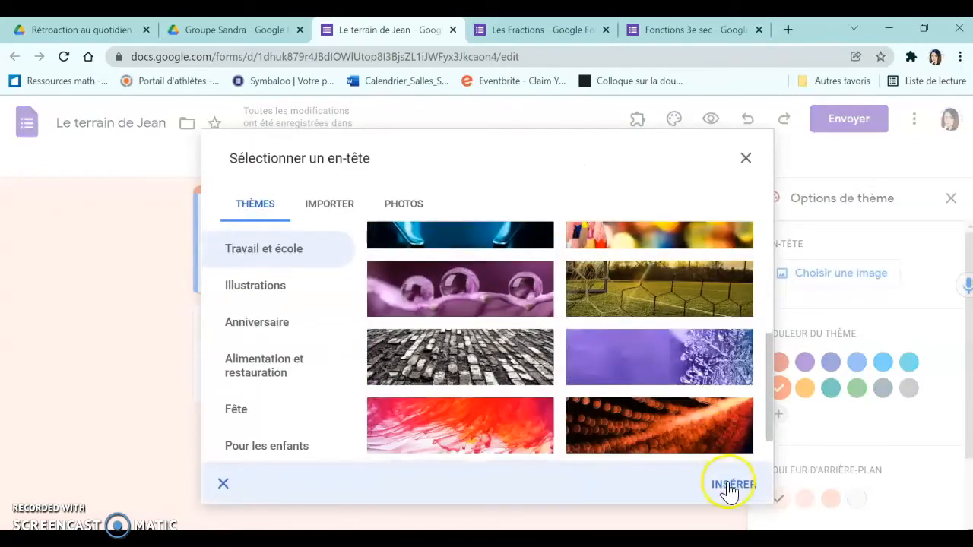
click(727, 487)
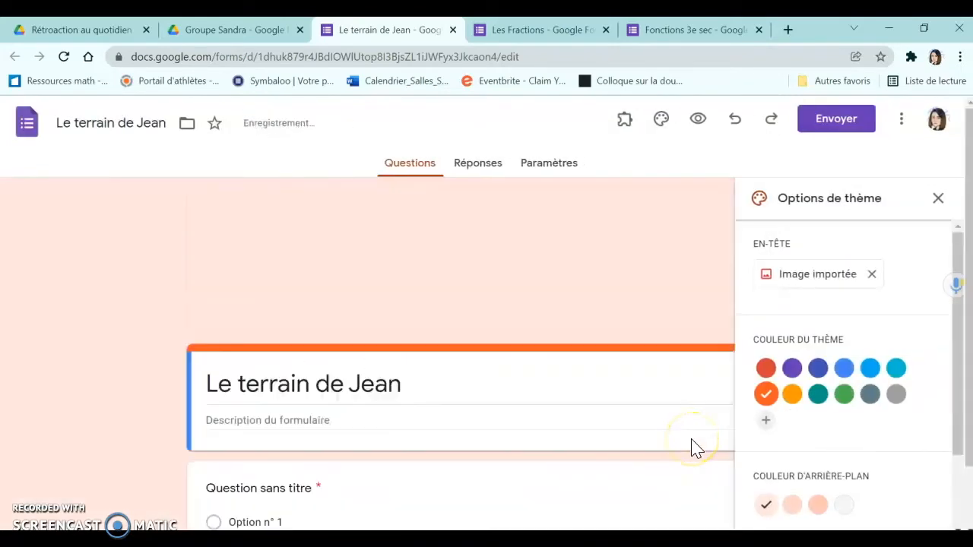
click(938, 197)
Title the first question "Nom prénom" and enter "Nom prénom 1" as its first option.
scroll(158, 373, down, 2)
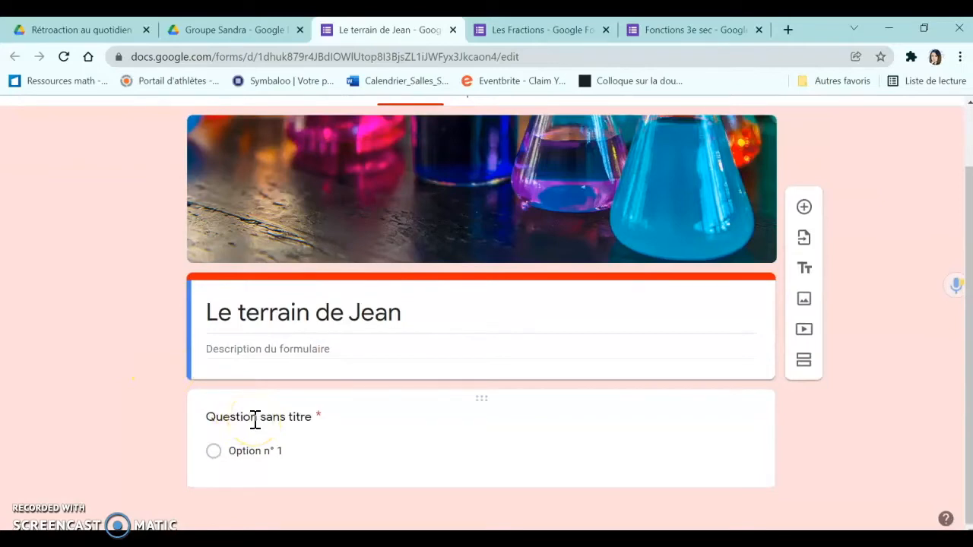
click(255, 420)
text(Nom prénom)
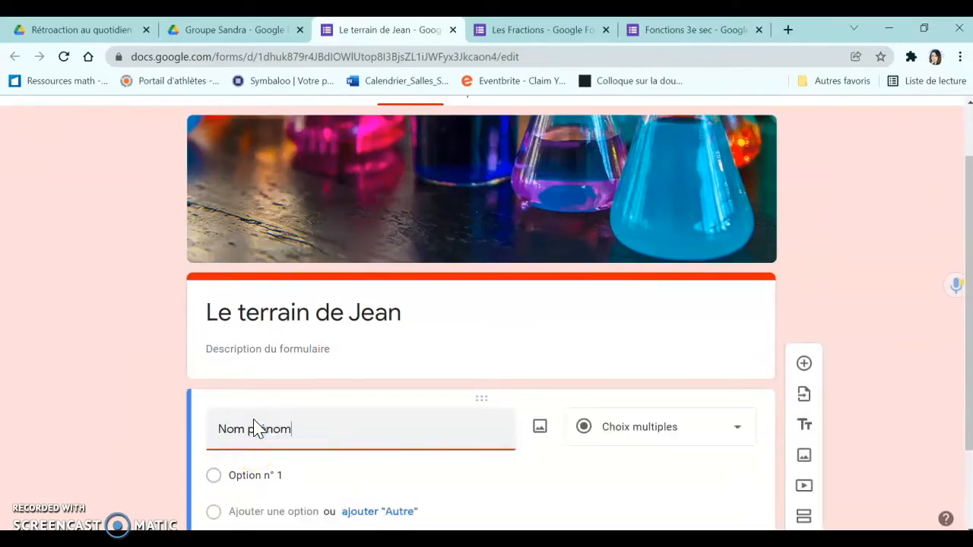
click(250, 474)
text(Nom prénom 1)
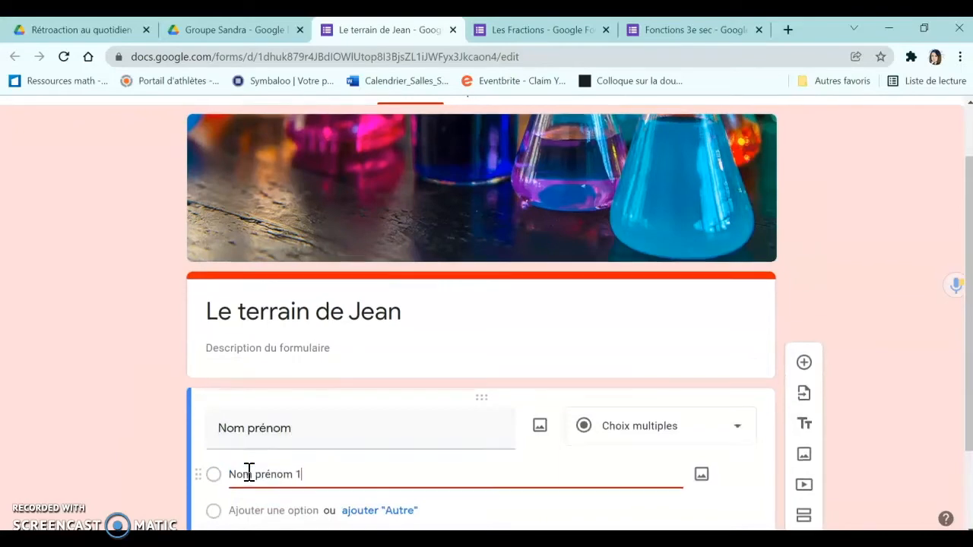
Add the options "Nom prénom 2", "Nom prénom 3", "Nom prénom 4" and "Nom prénom 5" to the question.
scroll(246, 471, down, 1)
click(246, 434)
text(Nom prénom )
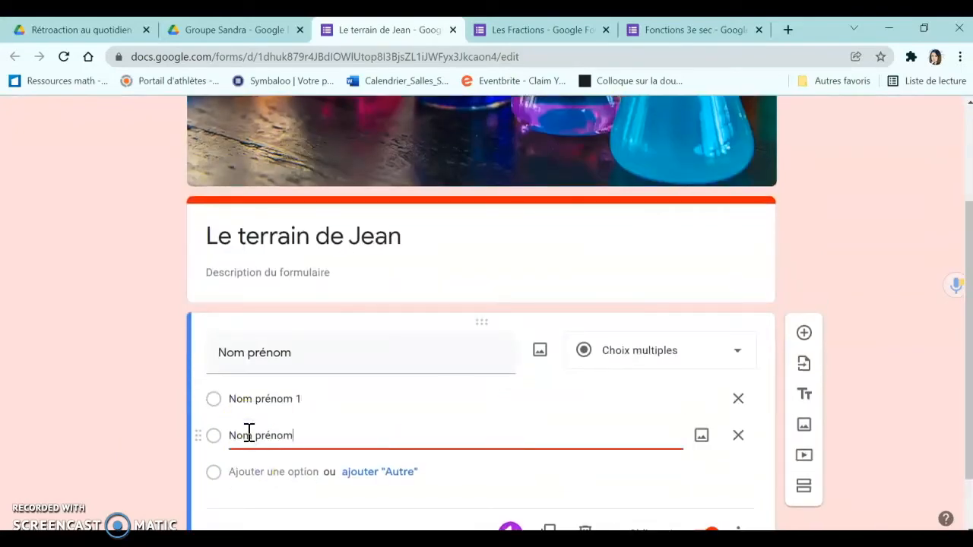
text(2)
scroll(249, 432, down, 1)
click(249, 409)
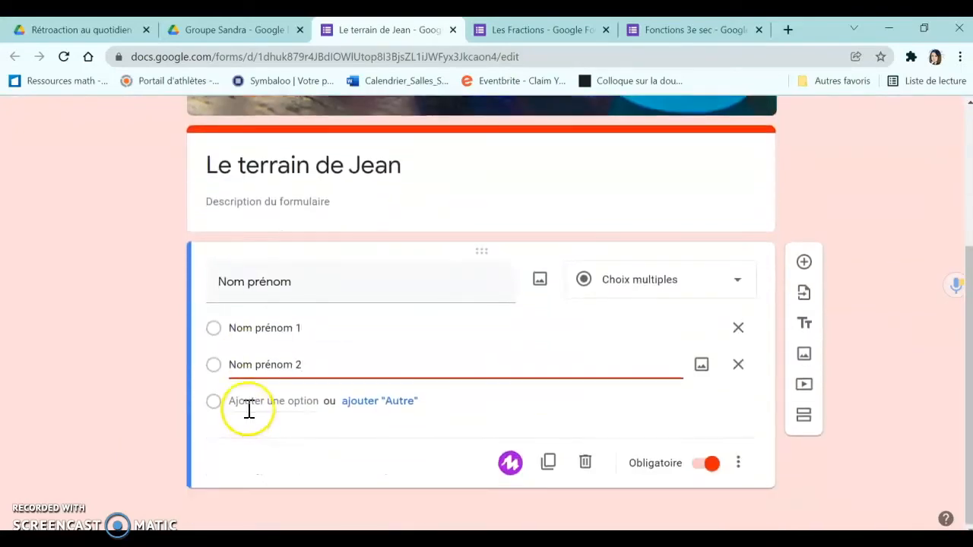
text(Nom prénom 3)
scroll(246, 406, down, 1)
click(245, 400)
text(Nom prénom )
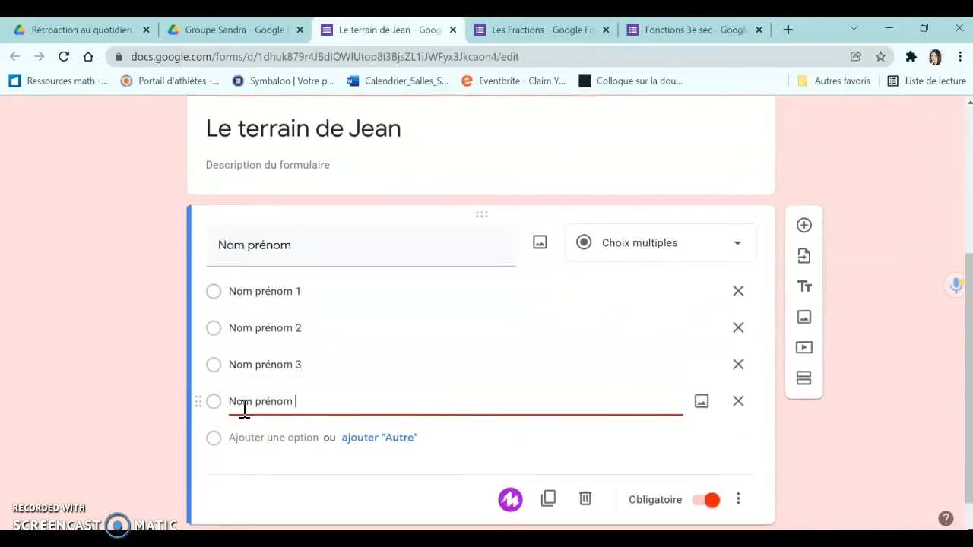
text(4)
click(258, 438)
text(Nom prénom 5)
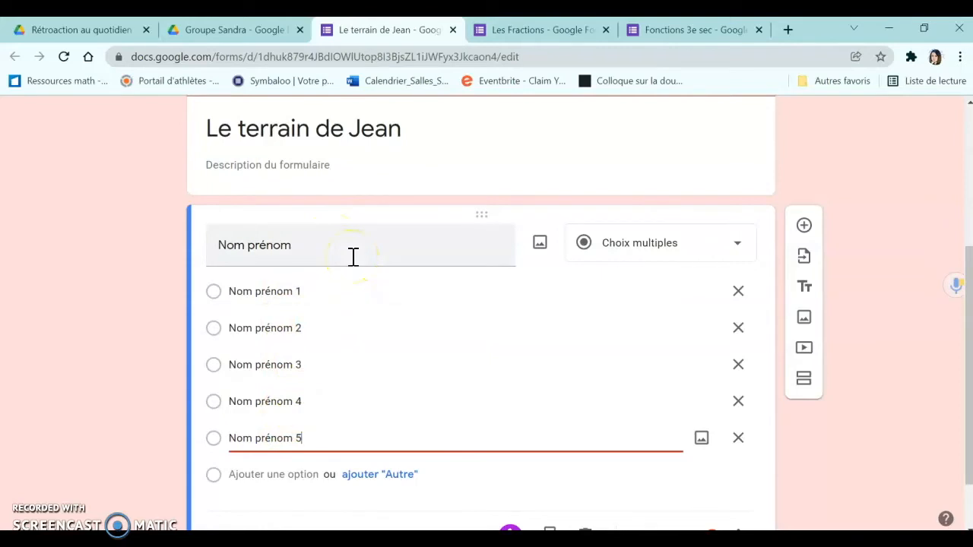
Change the "Nom prénom" question's type to Liste déroulante.
click(623, 249)
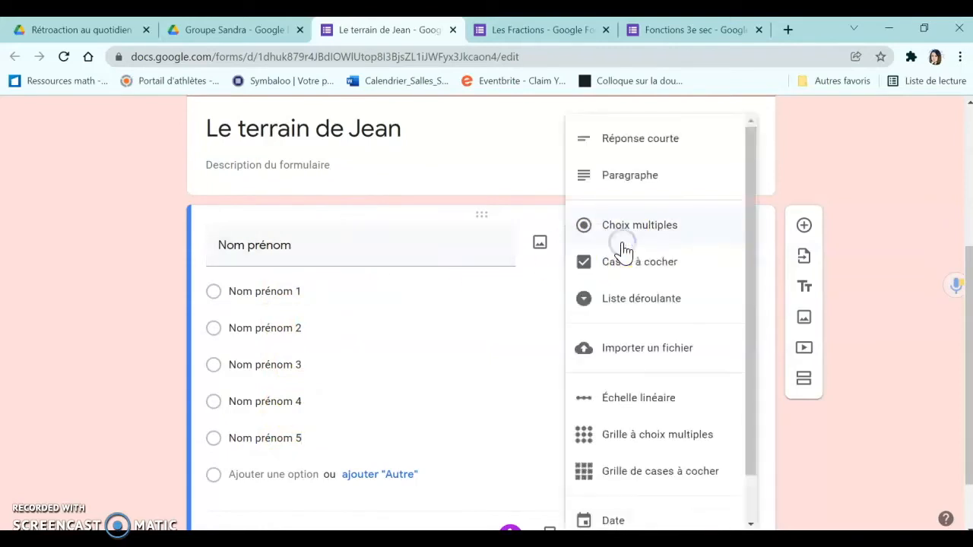
click(635, 308)
Preview the form, test the "Nom prénom" dropdown by choosing "Nom prénom 3", and close the preview.
scroll(595, 372, up, 1)
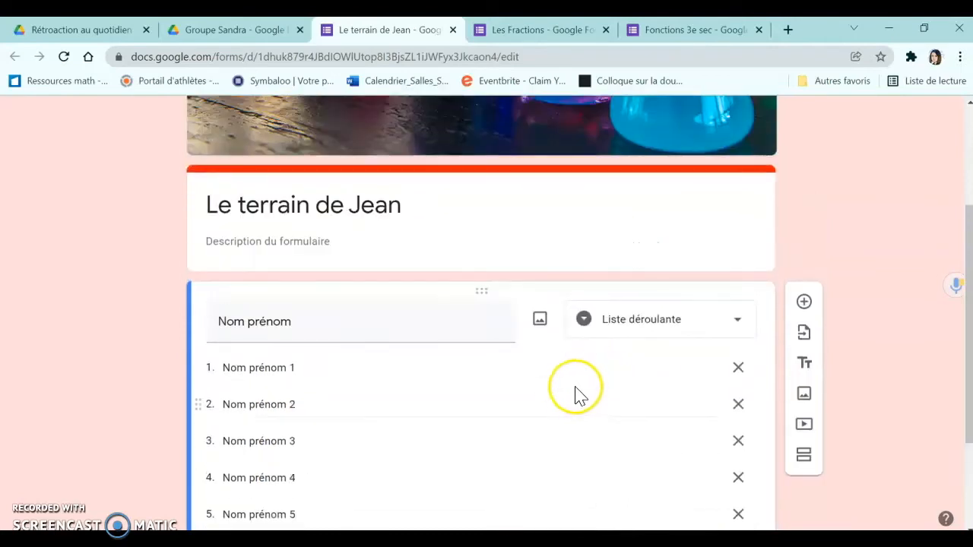
scroll(578, 362, up, 3)
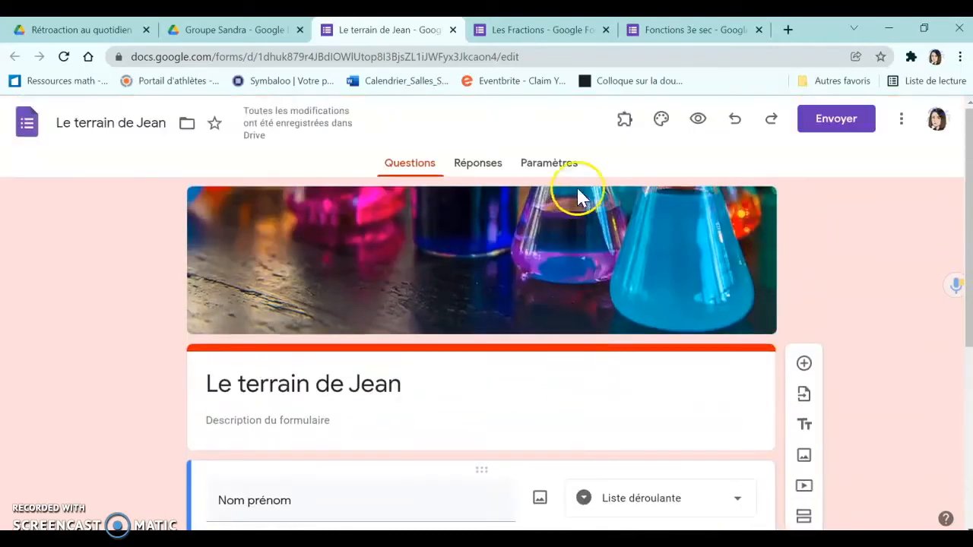
click(698, 120)
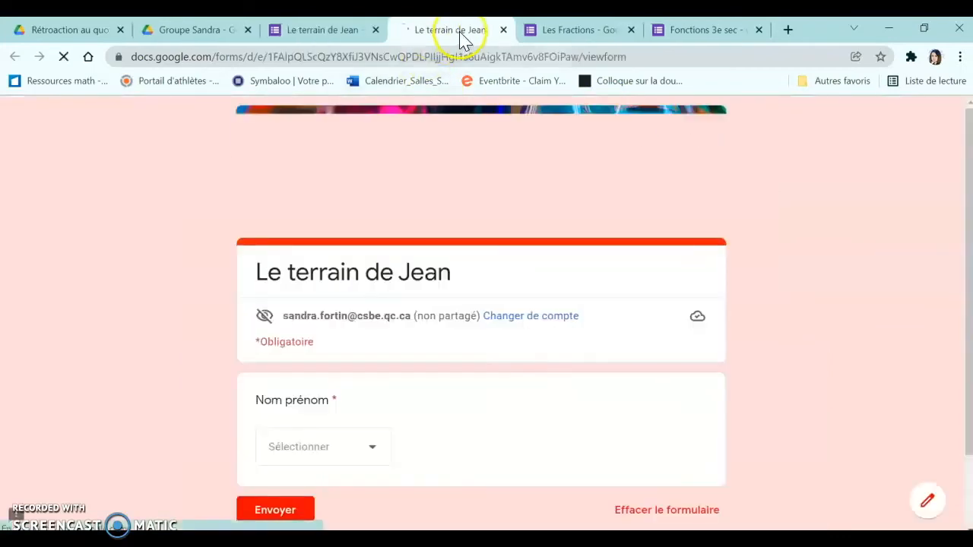
scroll(304, 277, down, 1)
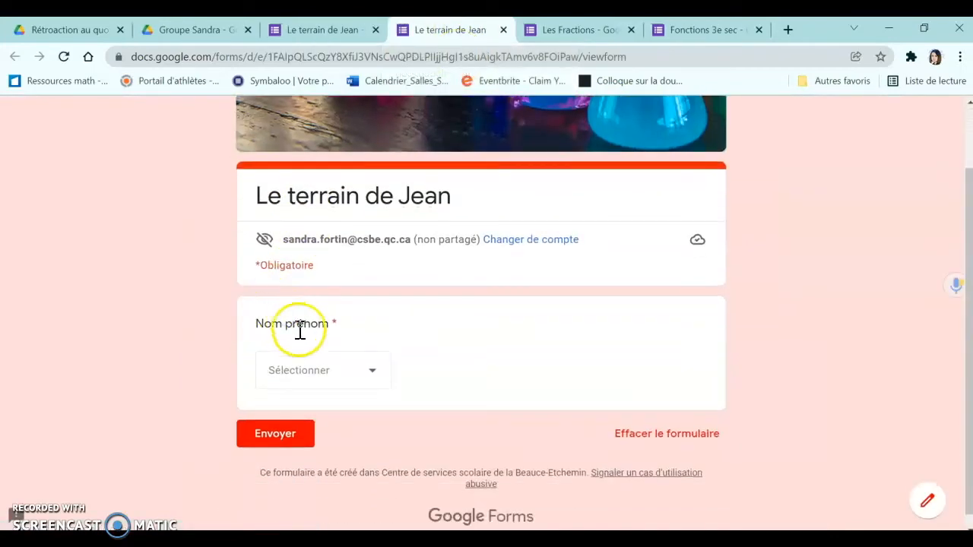
click(370, 374)
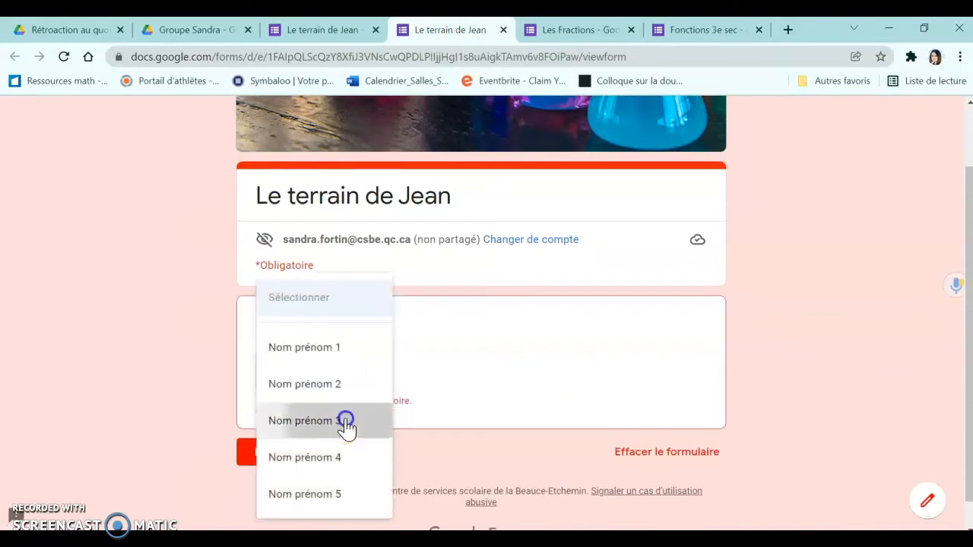
click(345, 422)
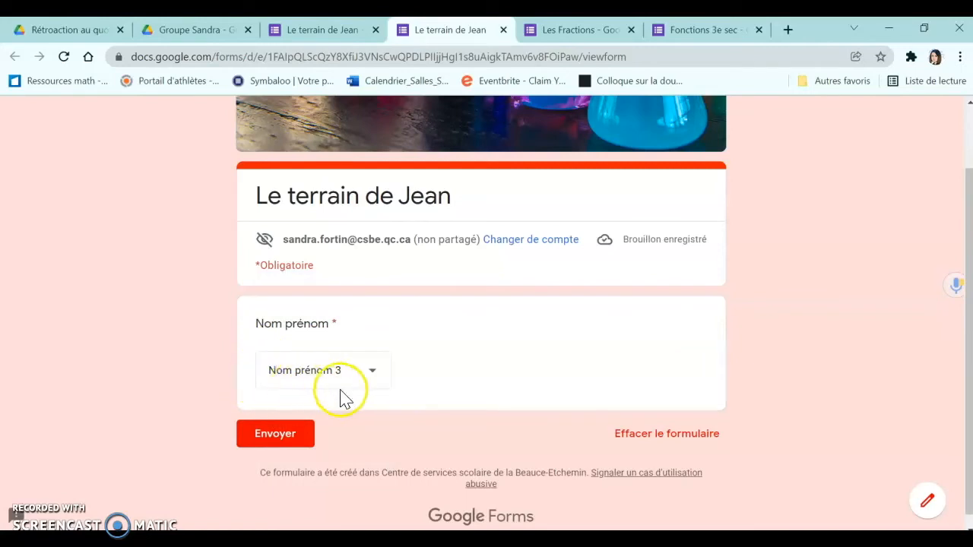
click(503, 30)
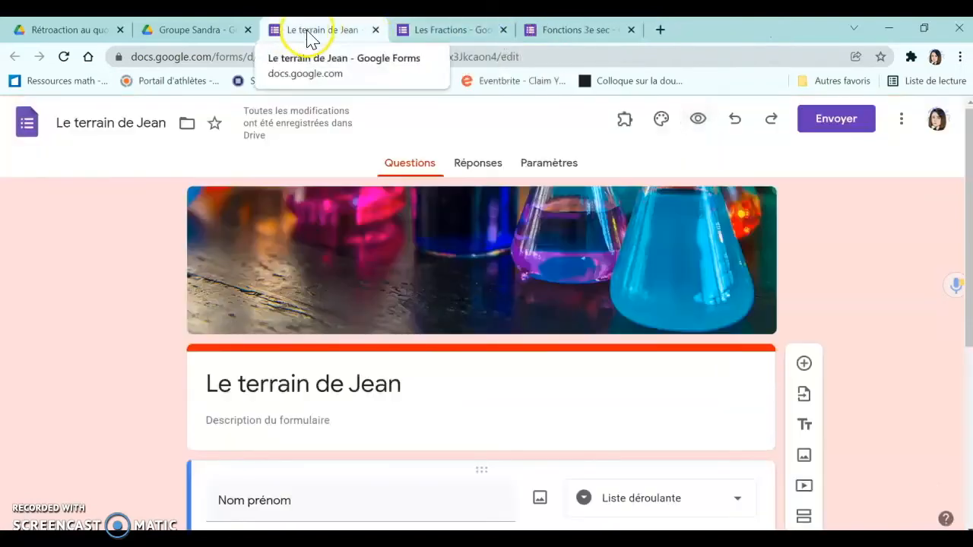
Add a question titled "Démarche" below the "Nom prénom" question and set its type to Grille à choix multiples.
scroll(274, 255, down, 5)
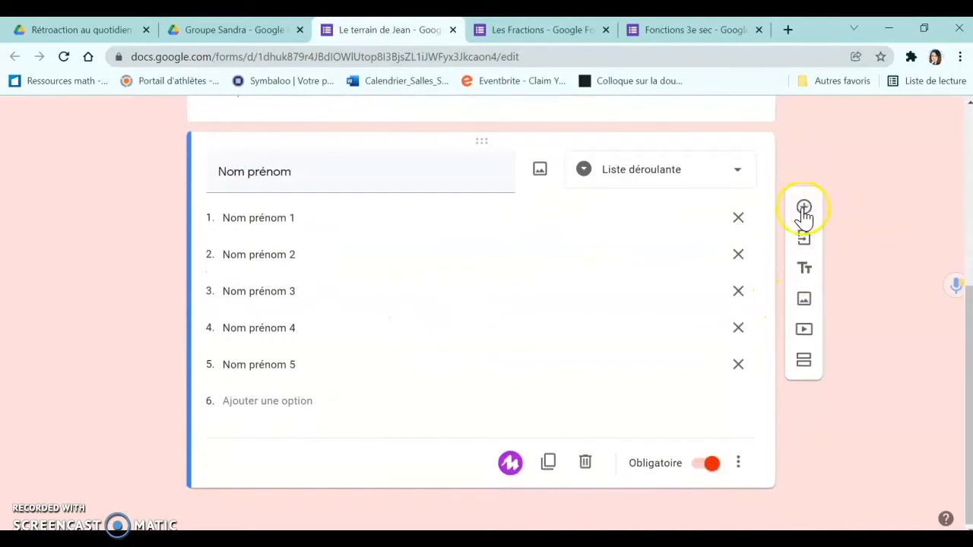
click(803, 208)
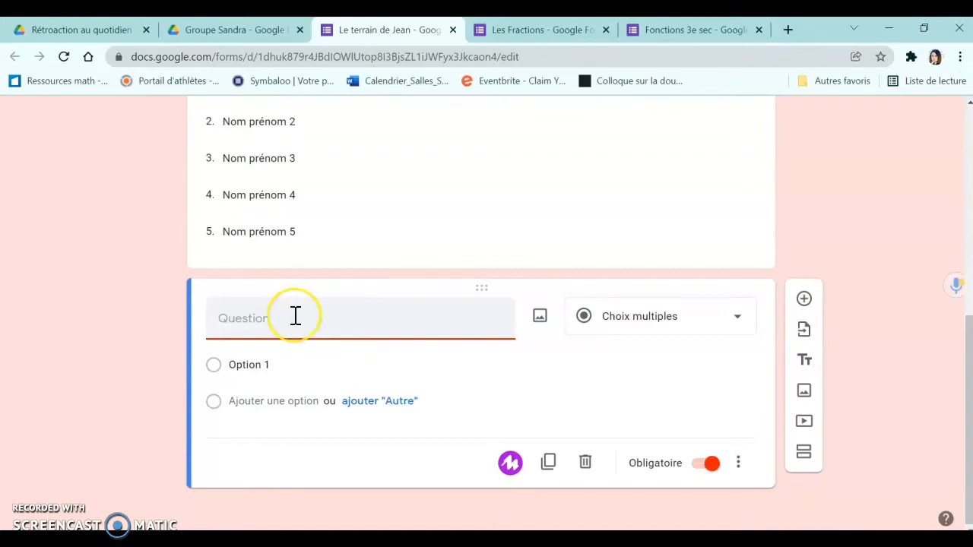
text(Démarche)
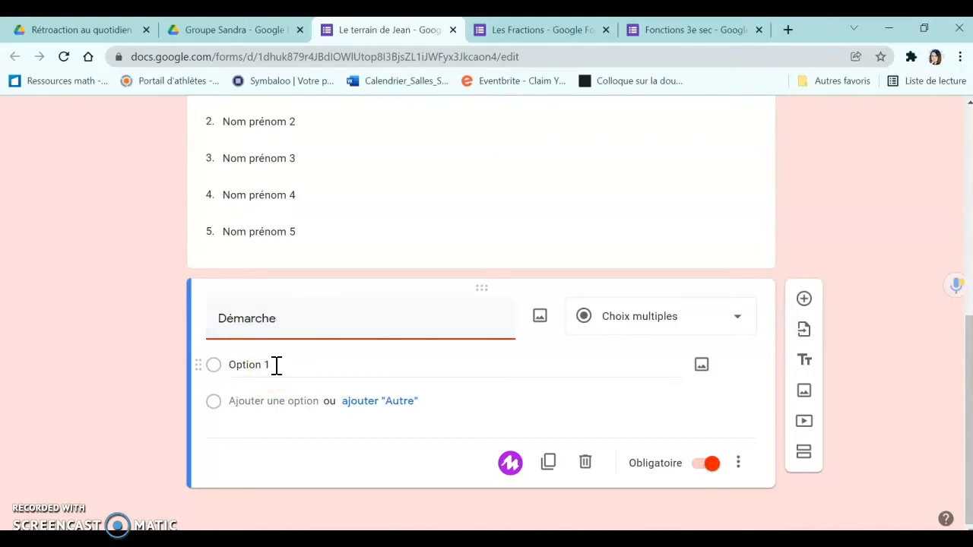
click(618, 323)
click(649, 436)
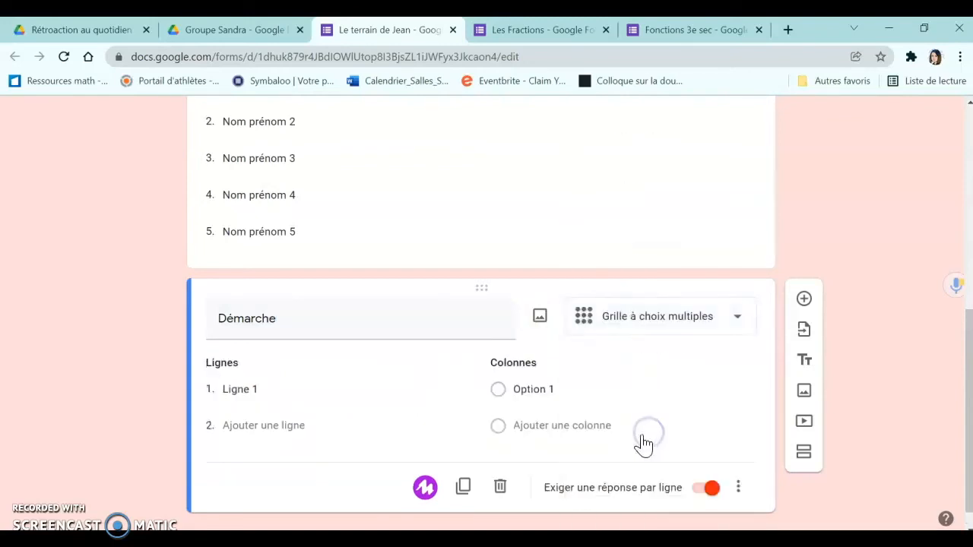
Enter "Traces claires et complètes" and "Justifications adéquates" as the two rows of the Démarche grid.
click(271, 388)
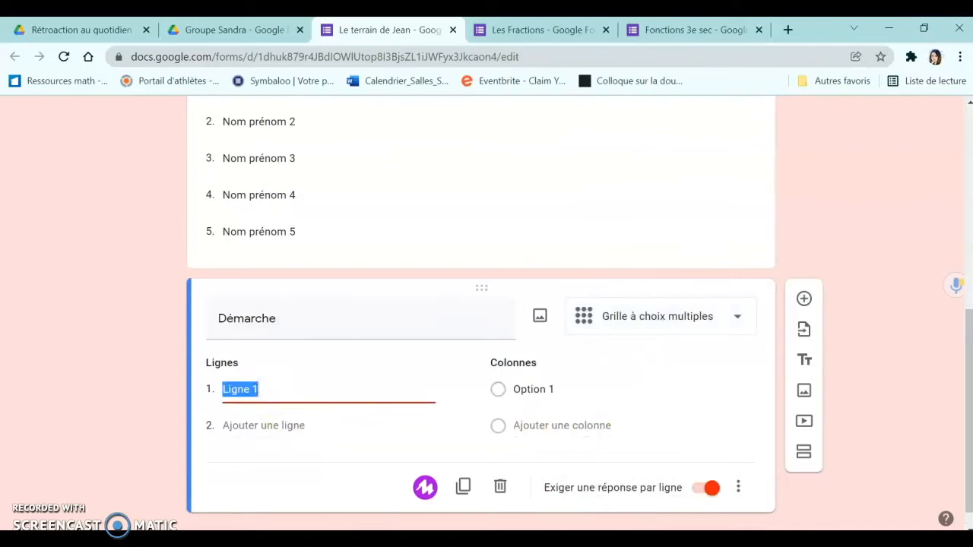
text(Traces claires et complètes)
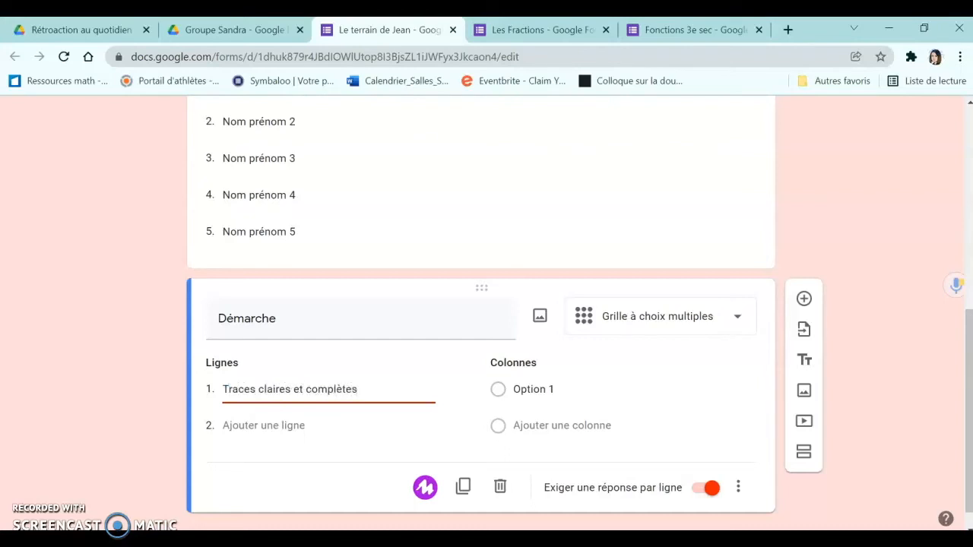
click(265, 423)
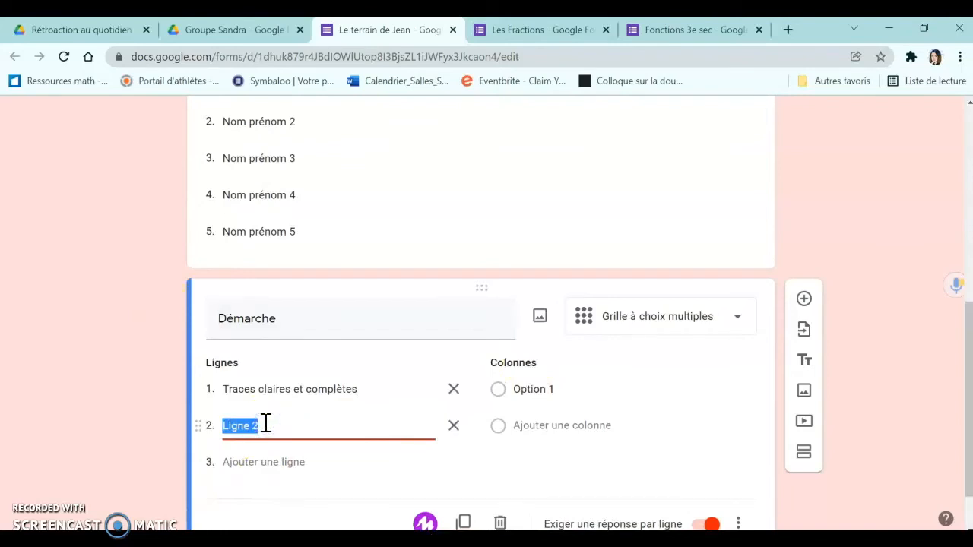
text(Justification)
key(BackSpace)
text(s adéquates)
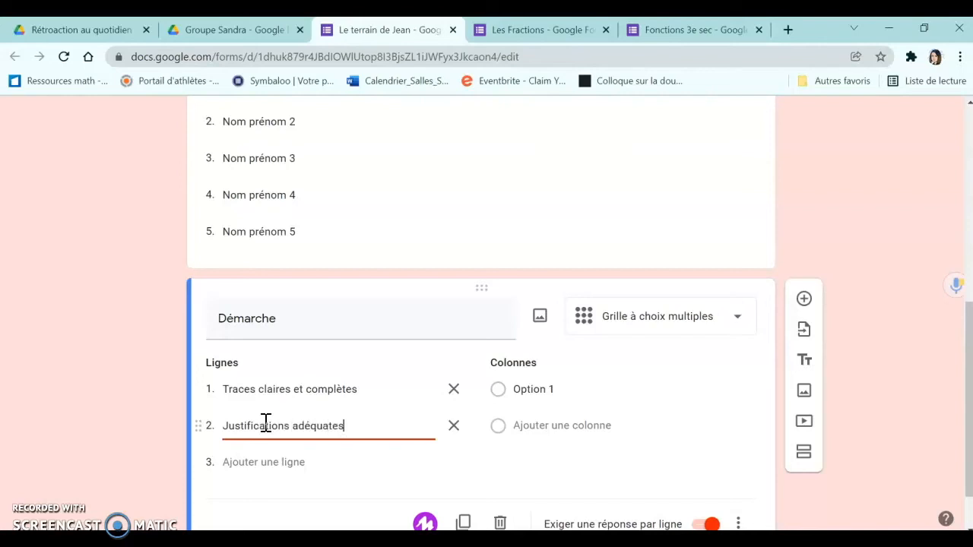
Enter A, B, C, D and E as the columns of the Démarche grid.
click(532, 391)
text(A)
click(518, 424)
text(B)
click(515, 461)
text(C)
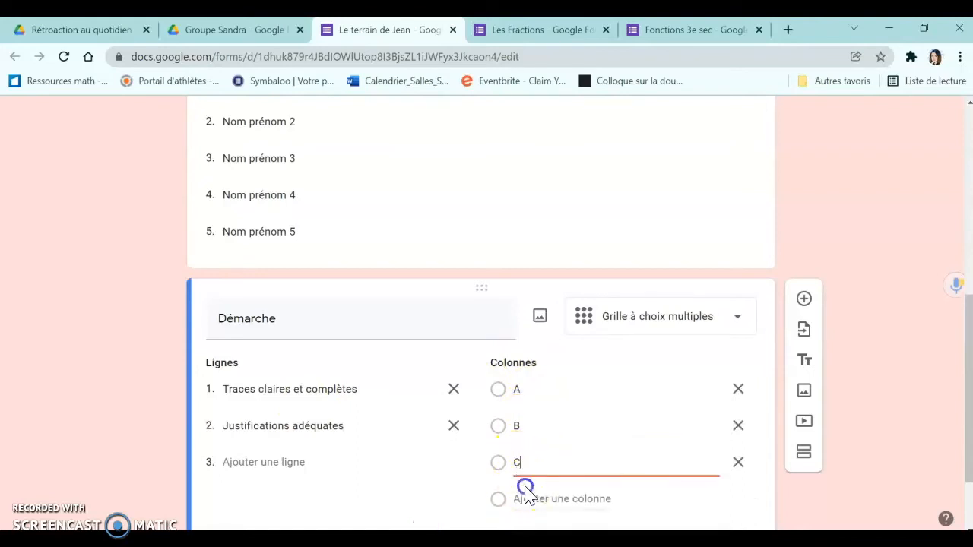
click(524, 488)
text(D)
scroll(526, 486, down, 1)
click(517, 454)
text(E)
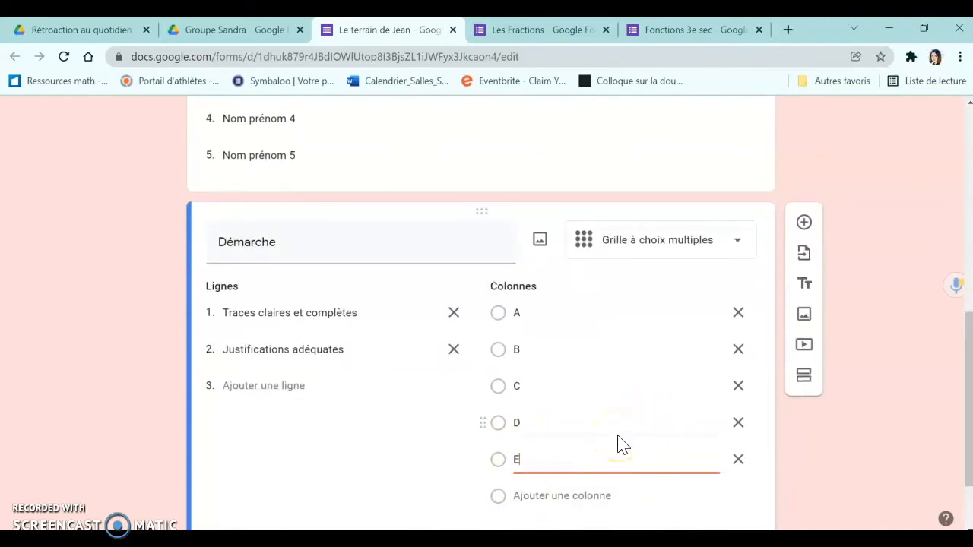
Preview the form, test the Démarche grid with A for "Traces claires et complètes" and B for "Justifications adéquates", and close the preview.
scroll(620, 434, up, 7)
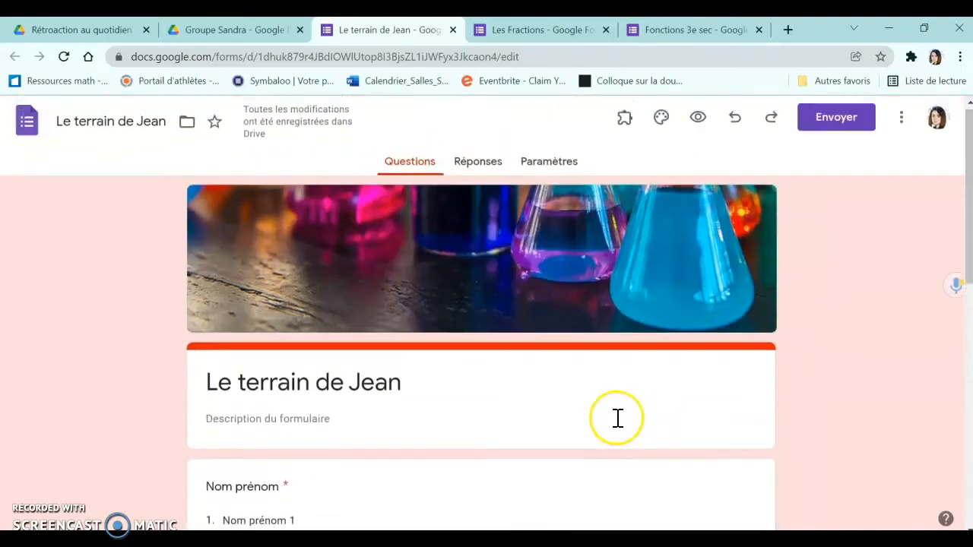
click(697, 124)
scroll(456, 350, down, 4)
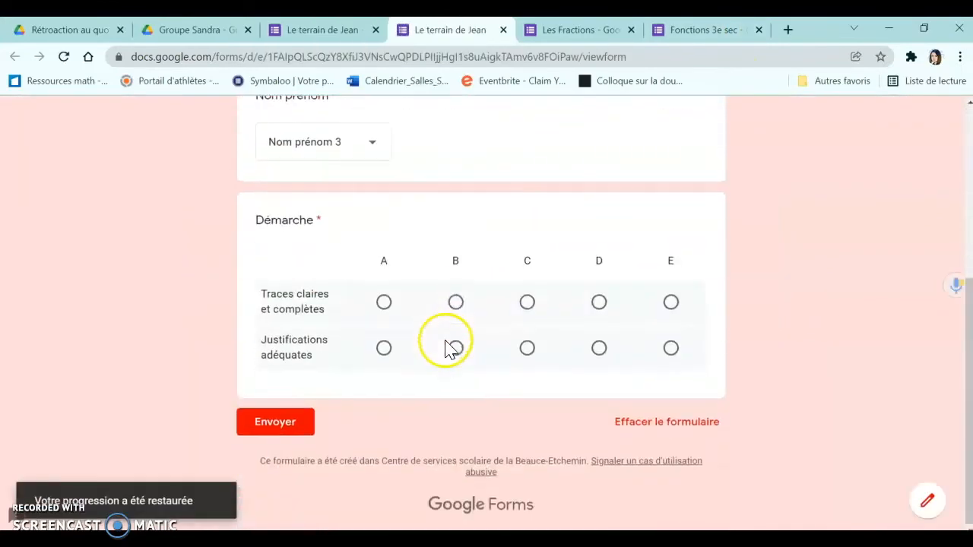
click(385, 304)
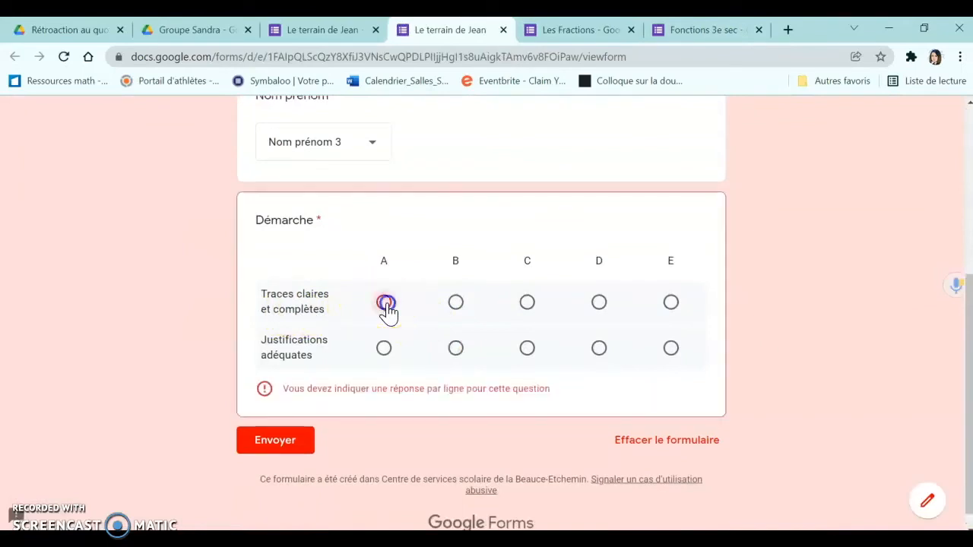
click(525, 351)
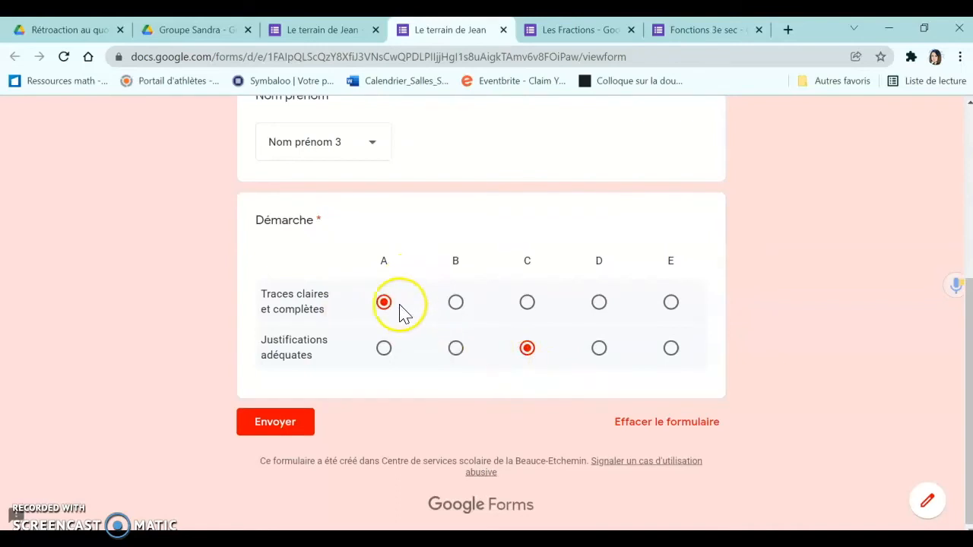
click(452, 351)
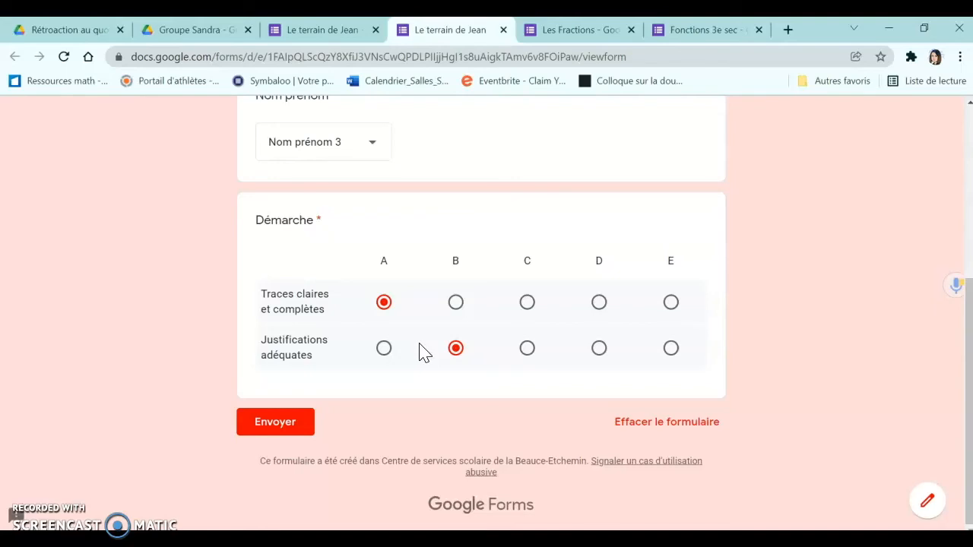
scroll(423, 352, up, 3)
scroll(441, 243, down, 3)
scroll(464, 107, up, 2)
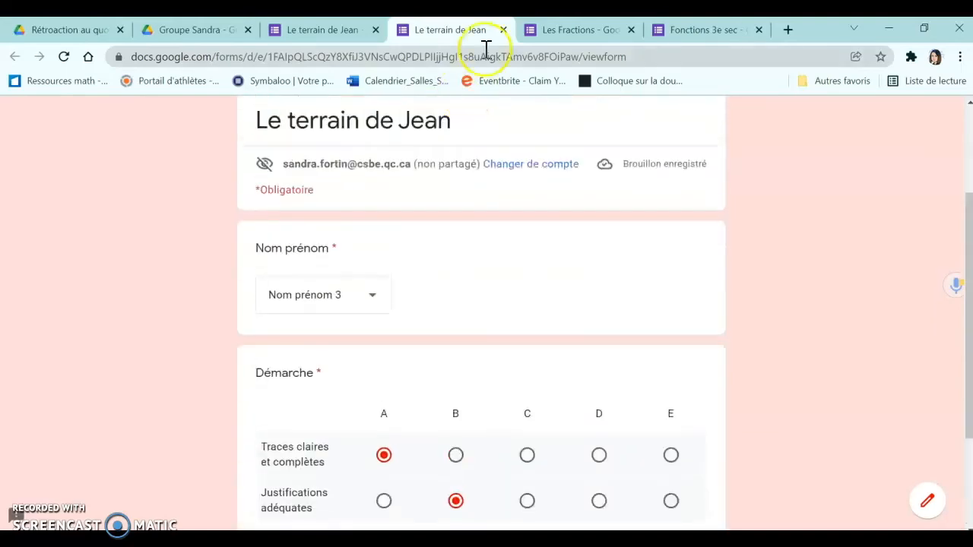
click(503, 30)
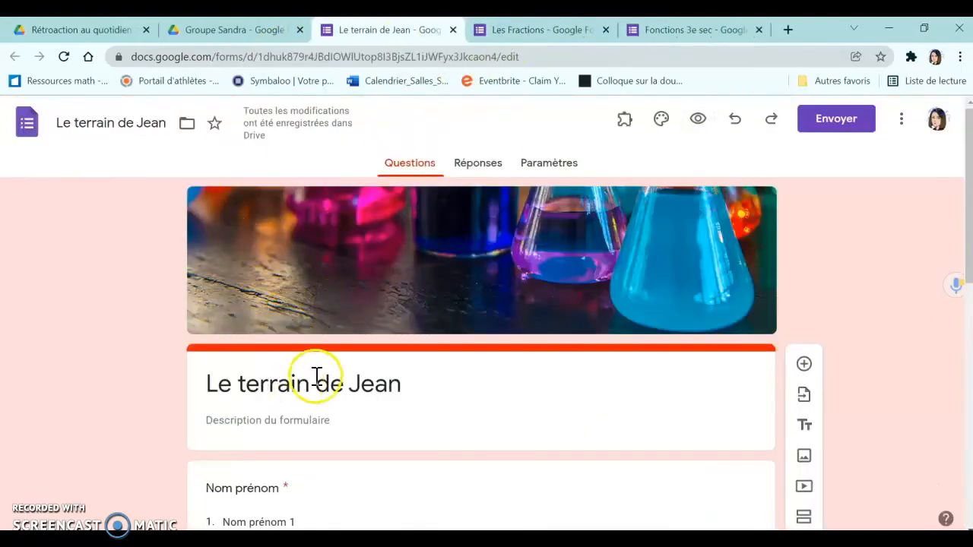
Preview the example form "Les Fractions" and examine its student-name, "Compétence évaluée" and "Titre de la tâche" questions.
scroll(319, 380, down, 10)
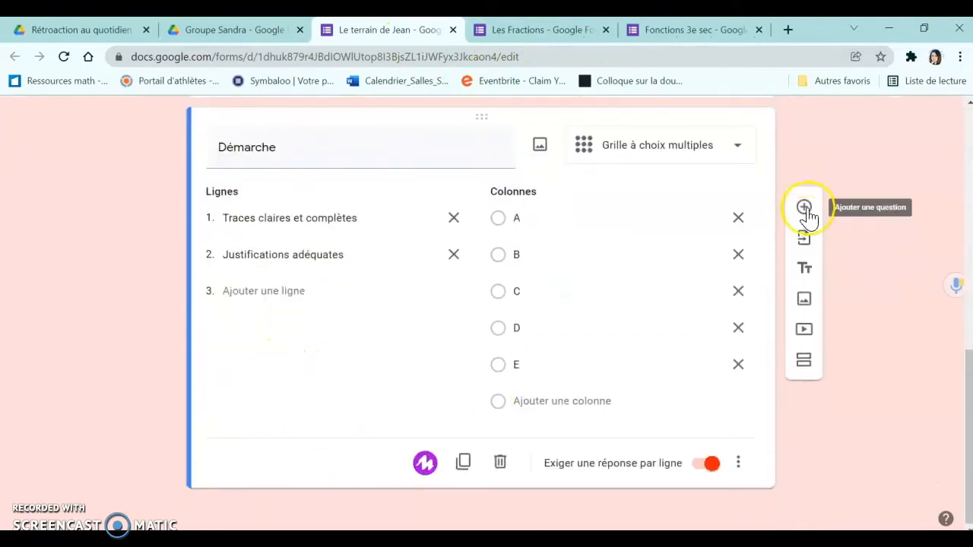
click(532, 35)
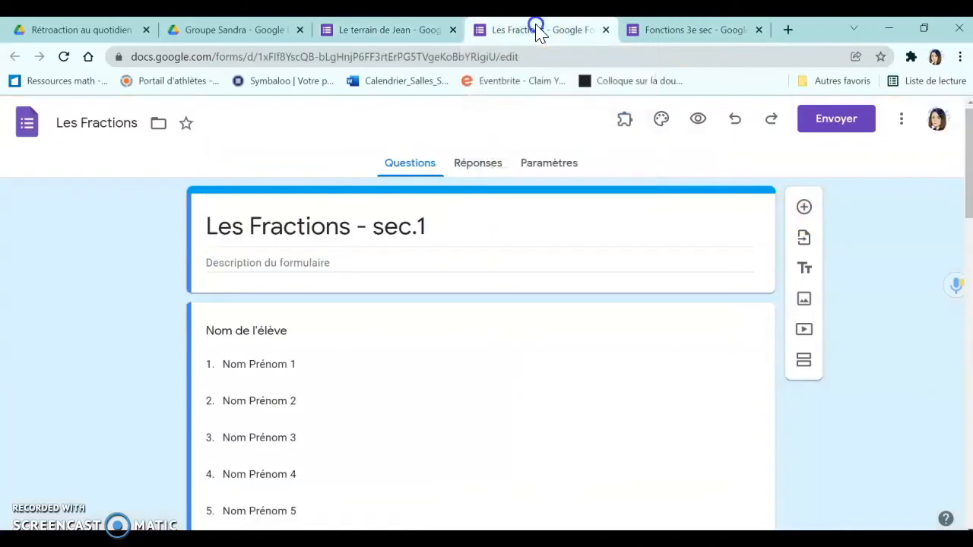
click(698, 121)
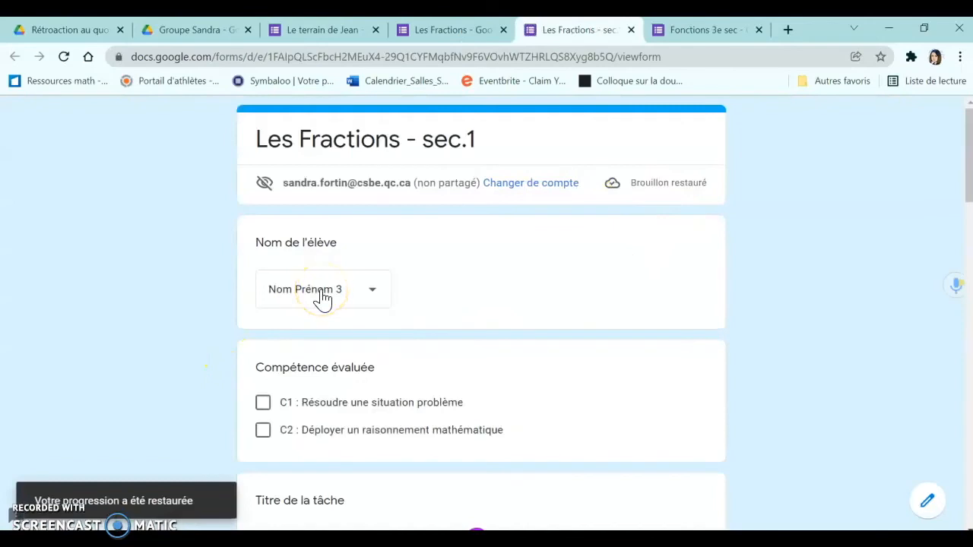
scroll(322, 298, down, 2)
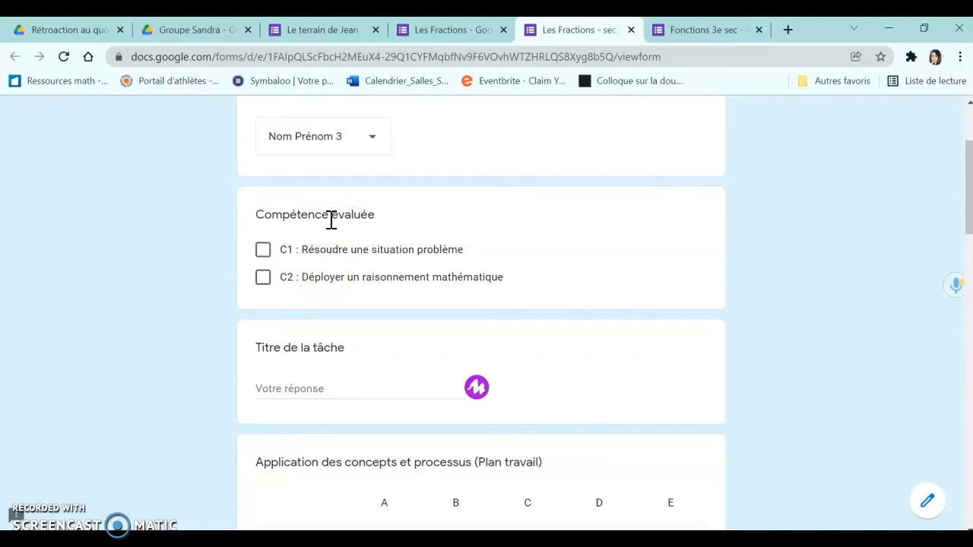
click(281, 390)
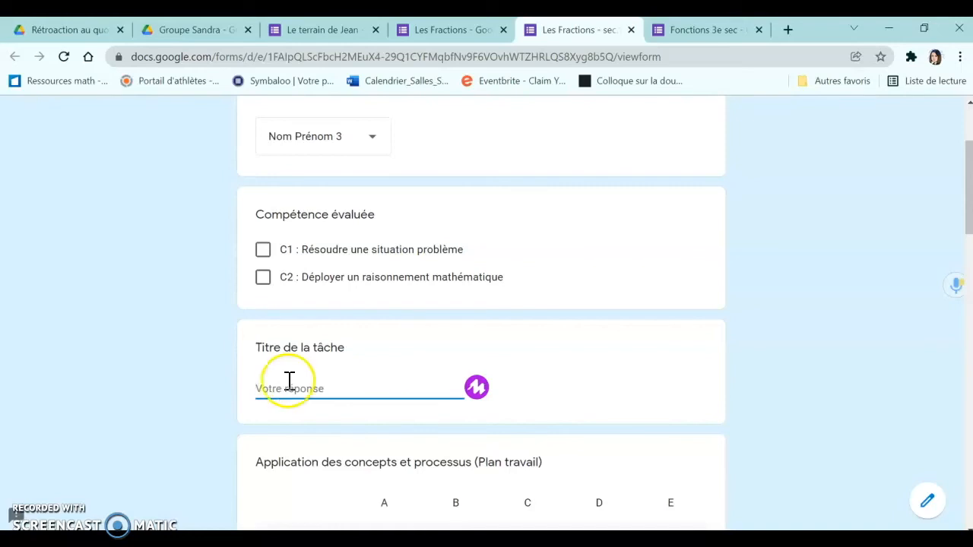
Examine the "Application des concepts et processus" and "Structure de la démarche" grids and the teacher comment question in the fractions form preview.
scroll(285, 384, down, 2)
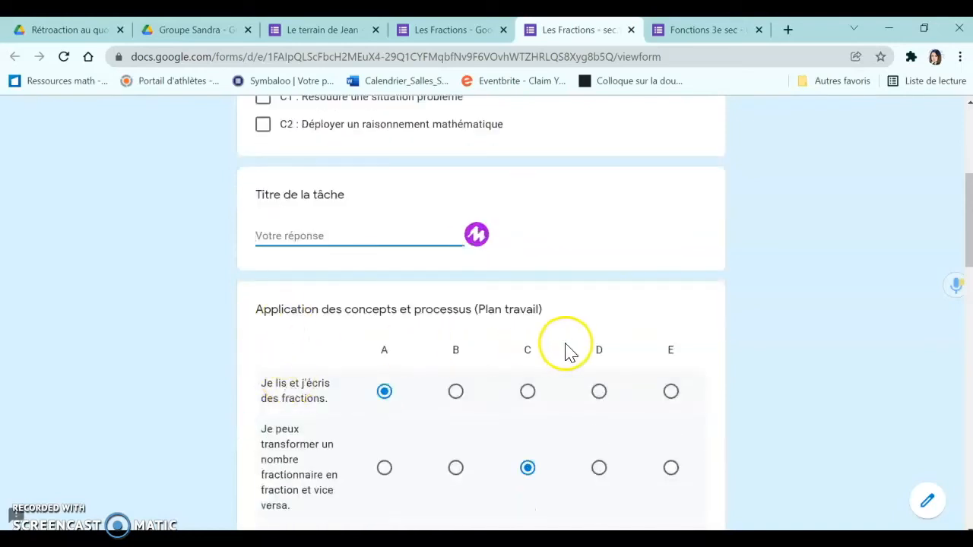
scroll(385, 371, down, 1)
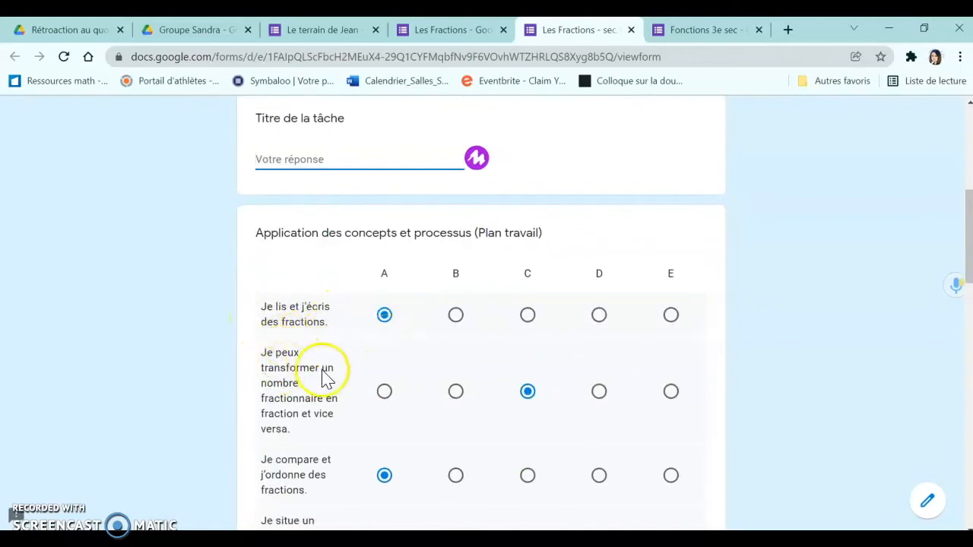
scroll(312, 326, down, 1)
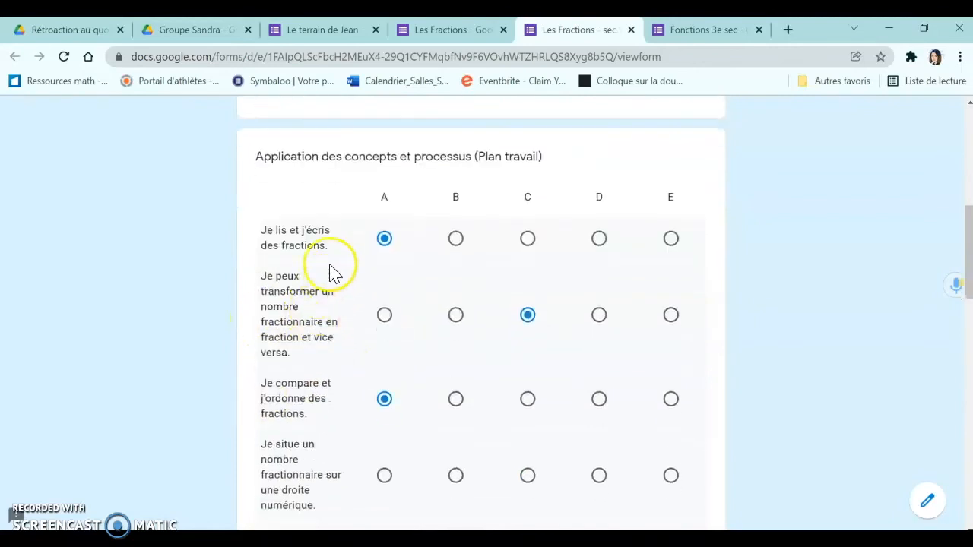
scroll(268, 492, down, 6)
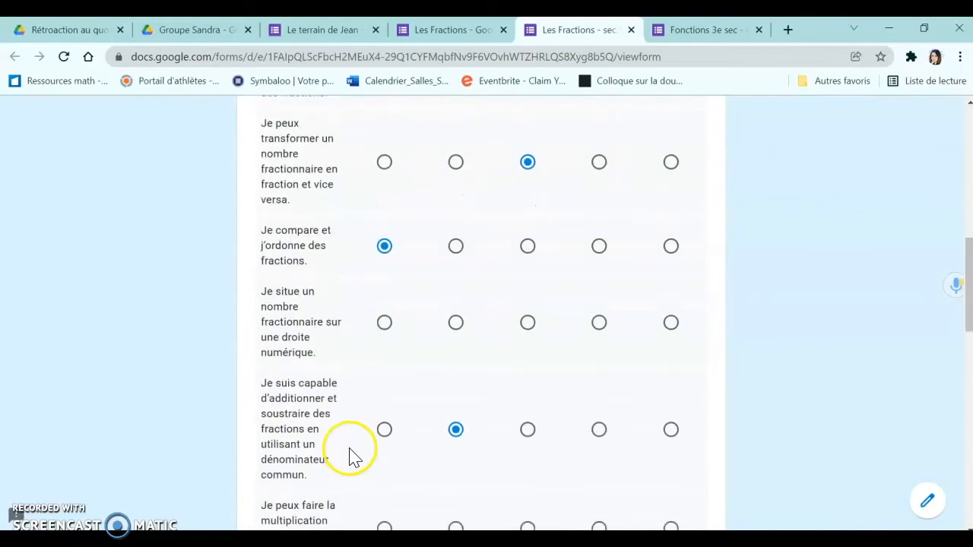
scroll(351, 448, down, 2)
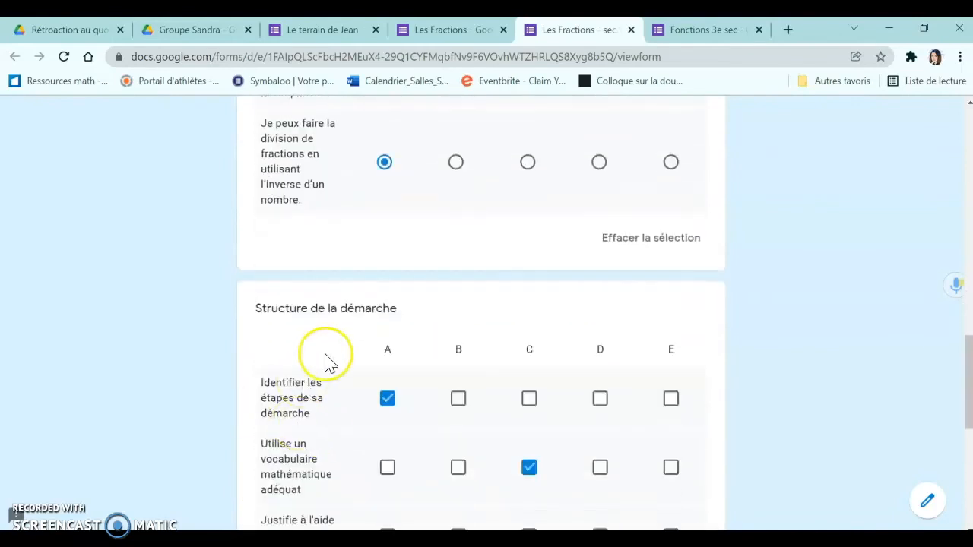
scroll(357, 387, down, 1)
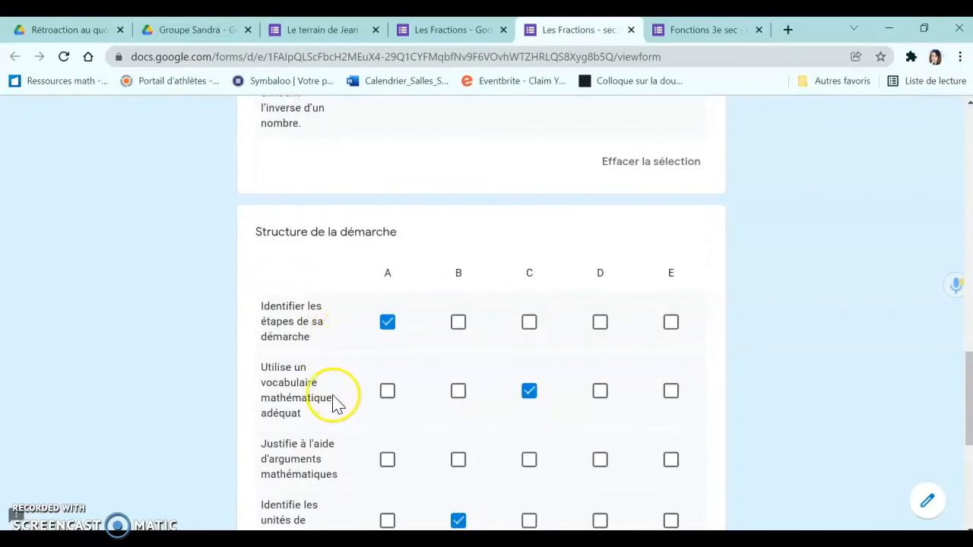
scroll(344, 409, down, 1)
scroll(364, 427, down, 3)
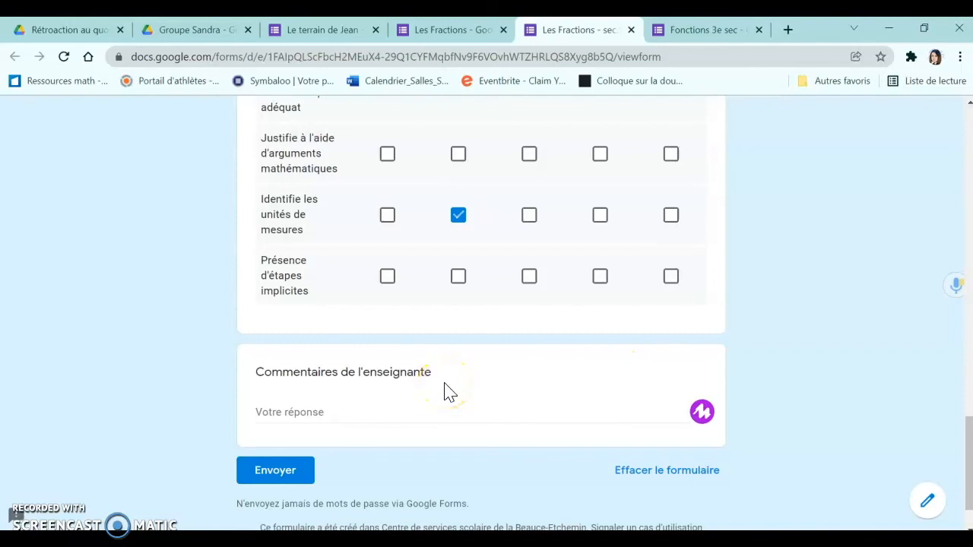
In the "Le terrain de Jean" form, add a question titled "Commentaires" below the Démarche grid and set its type to Paragraphe.
click(311, 30)
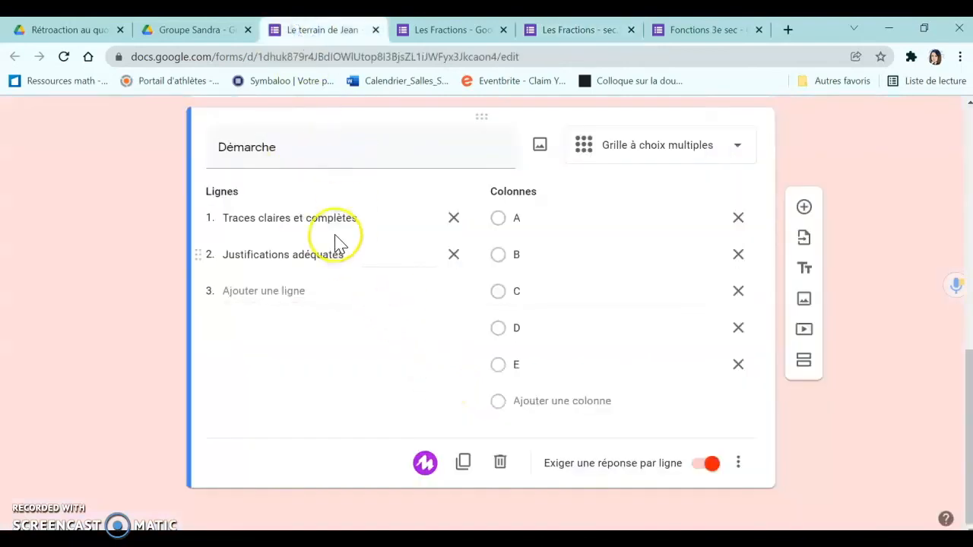
click(805, 212)
text(cOMMENT)
key(BackSpace)
key(BackSpace)
key(BackSpace)
key(BackSpace)
key(BackSpace)
key(BackSpace)
key(BackSpace)
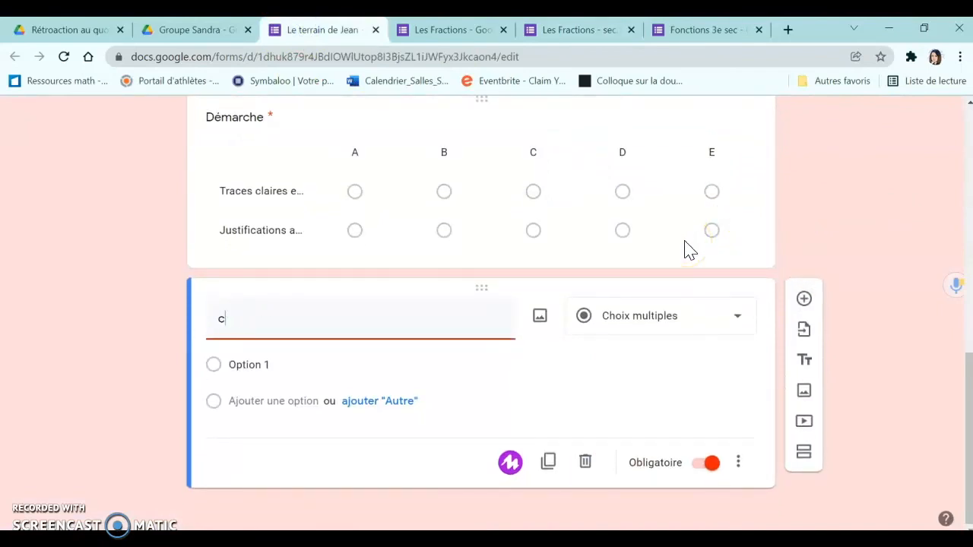
text(Commentaires)
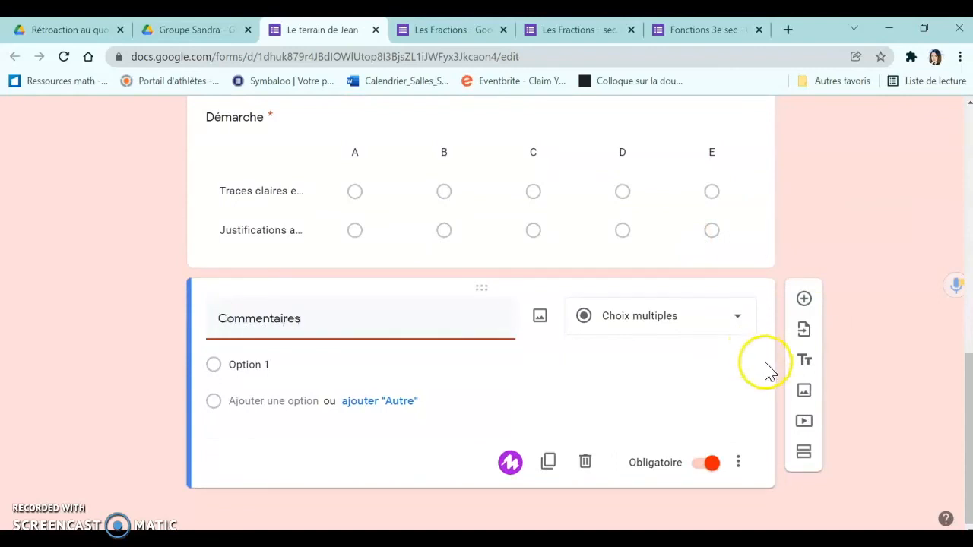
click(642, 317)
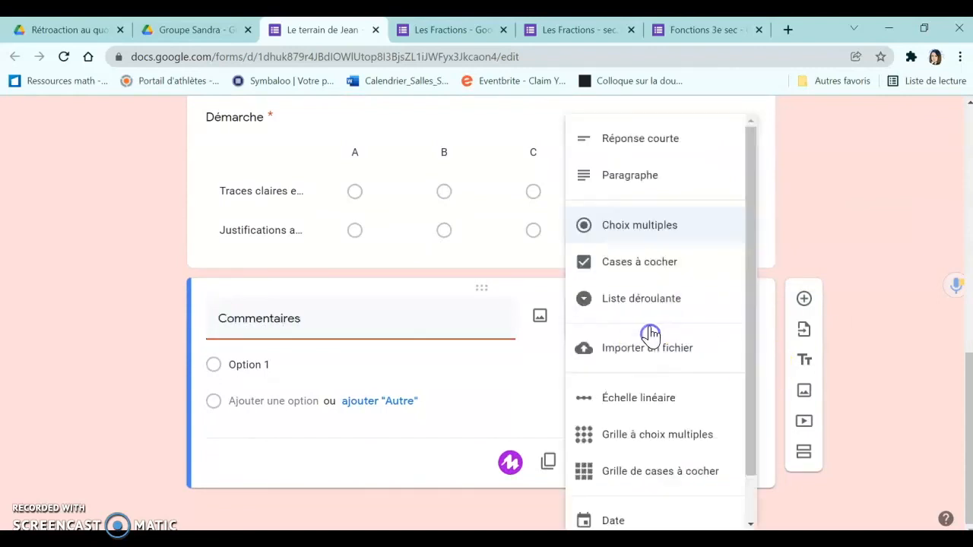
click(639, 183)
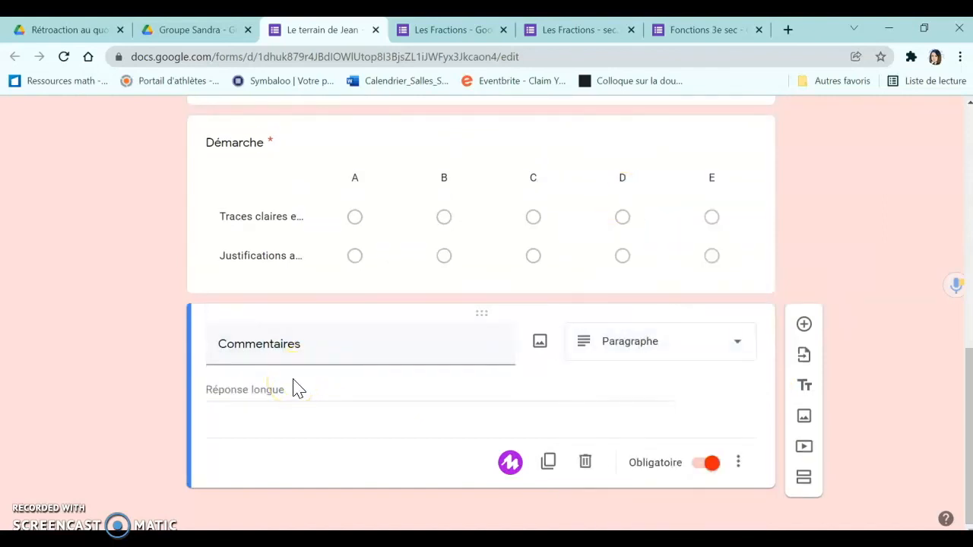
Preview the example form "Fonctions 3e sec" and examine its student-name dropdown and the criteria of its "Je peux..." grid.
click(466, 34)
click(562, 31)
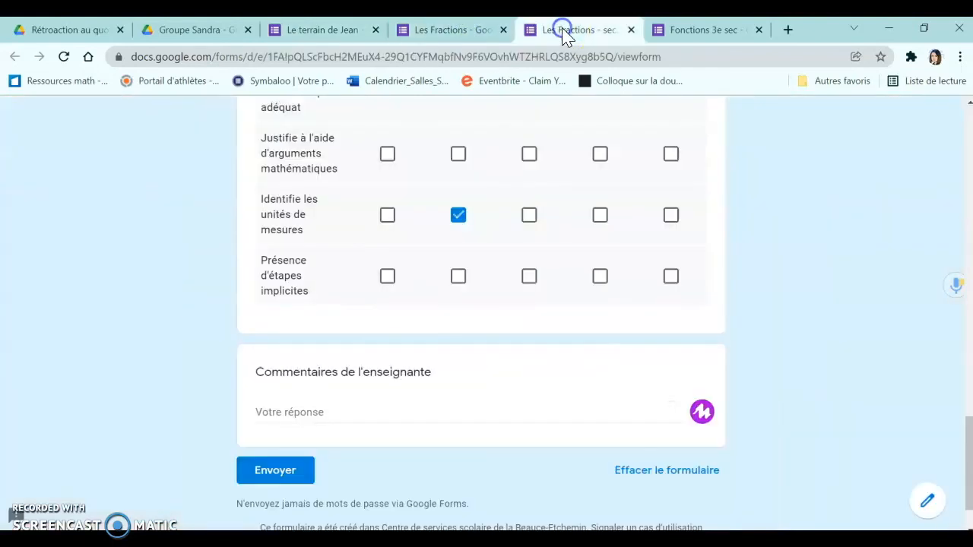
click(664, 31)
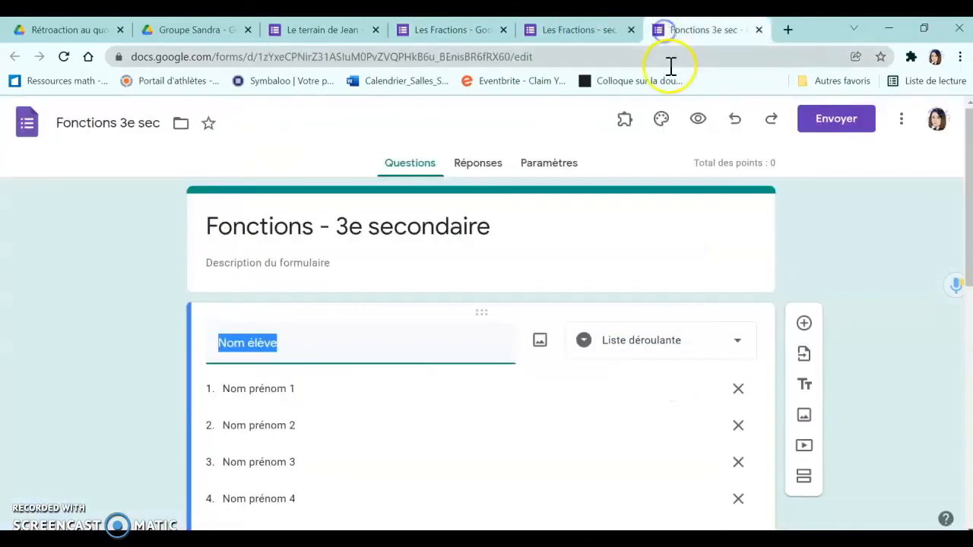
click(699, 126)
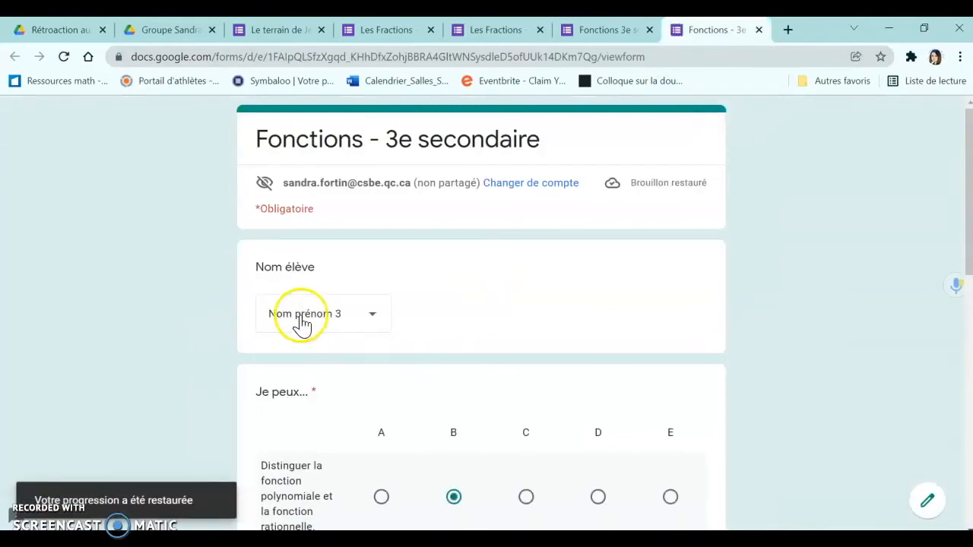
scroll(303, 324, down, 2)
scroll(250, 251, down, 1)
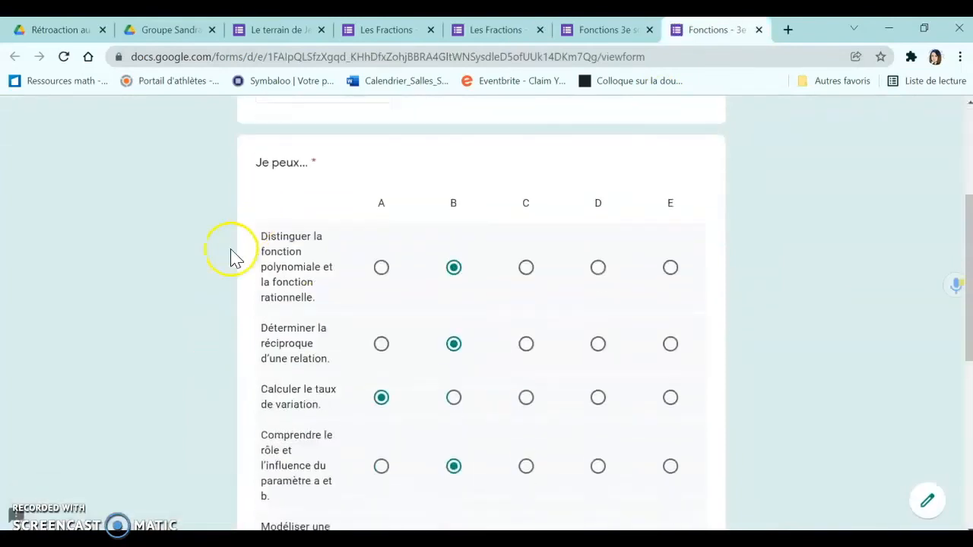
scroll(312, 266, down, 4)
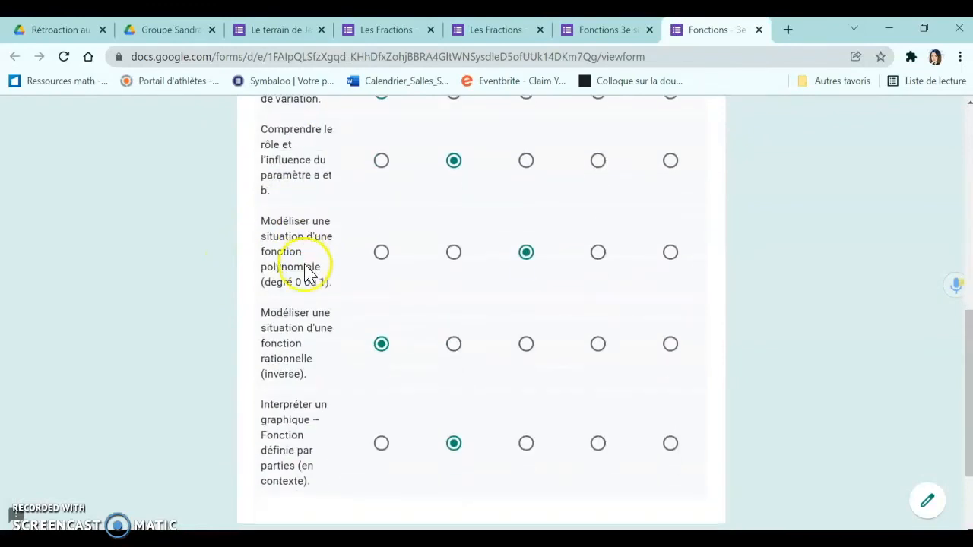
scroll(314, 289, down, 2)
scroll(327, 364, up, 6)
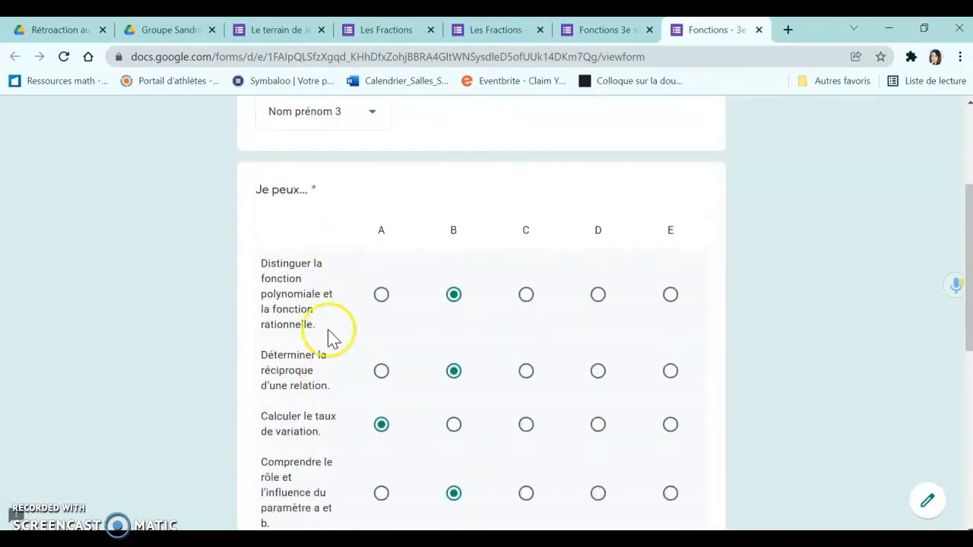